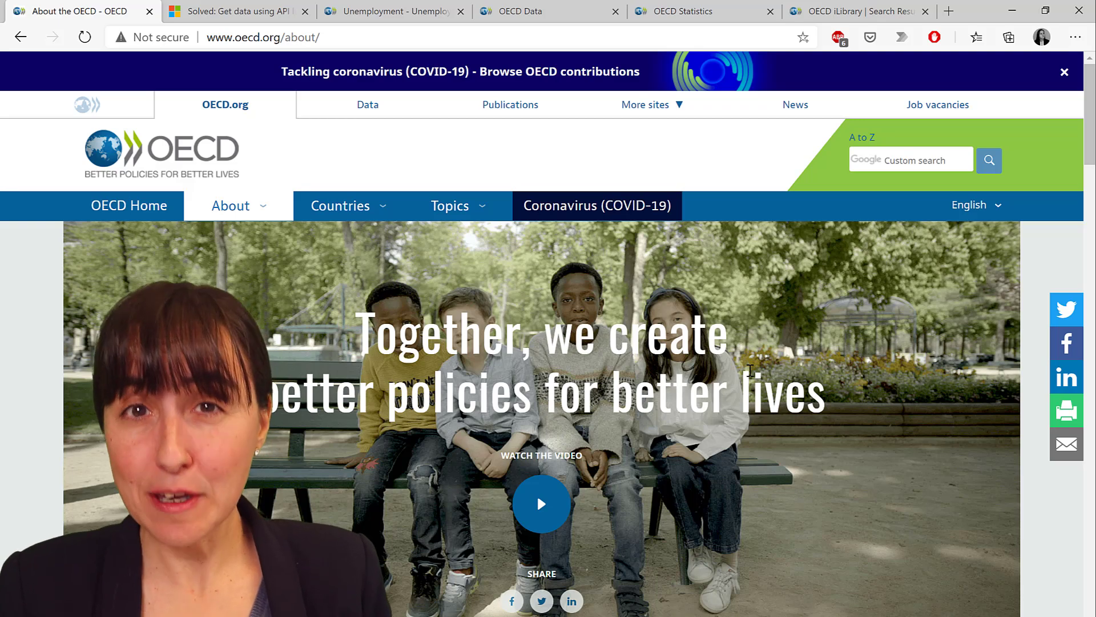
Scroll down and back up through the OECD About page
scroll(749, 370, down, 5)
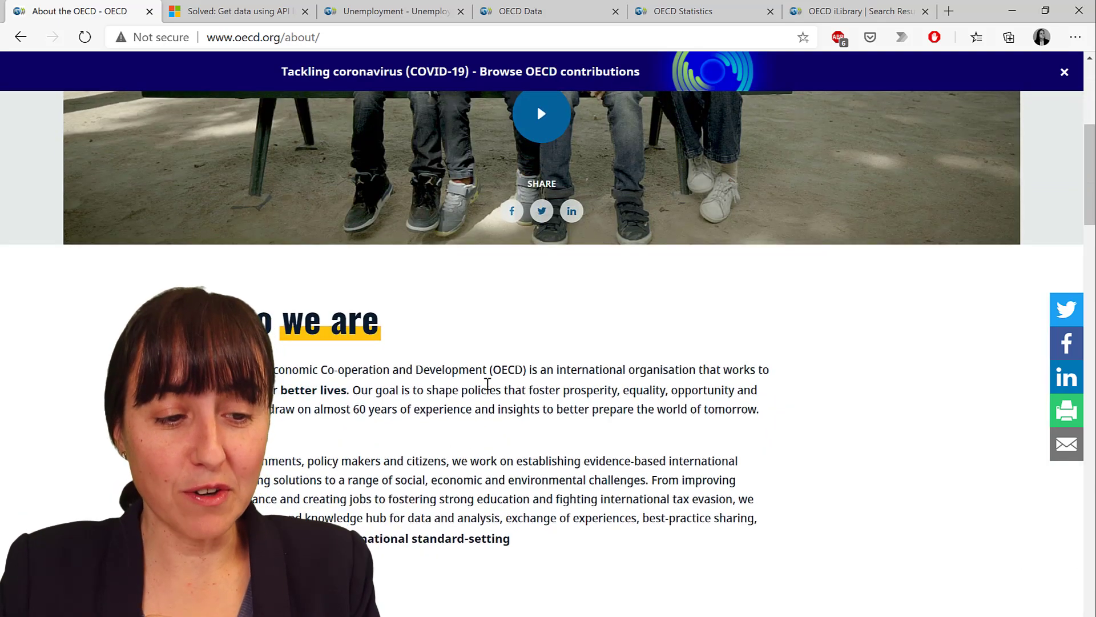
scroll(733, 435, up, 4)
scroll(734, 435, up, 2)
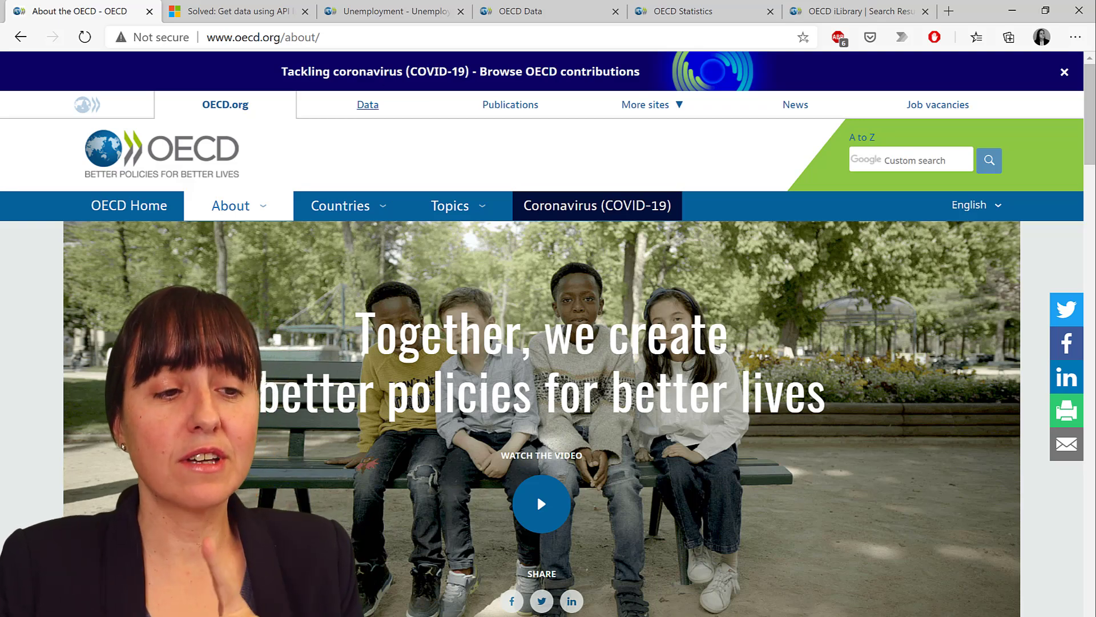
Show the OECD Data monthly unemployment rate chart and scroll through it
click(394, 11)
scroll(653, 303, down, 7)
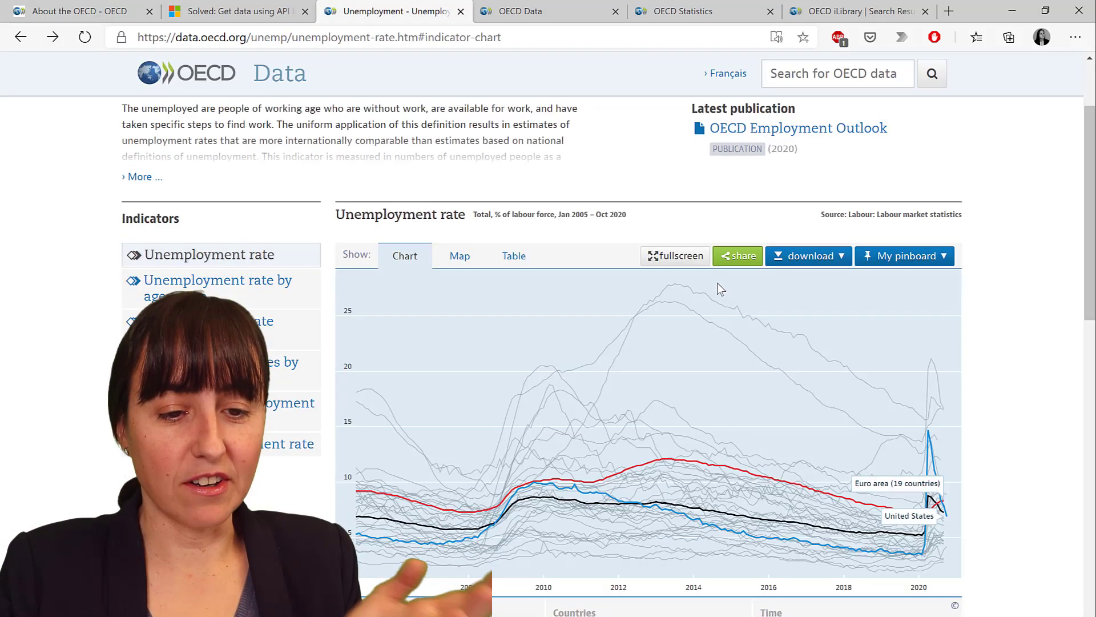
scroll(994, 354, up, 2)
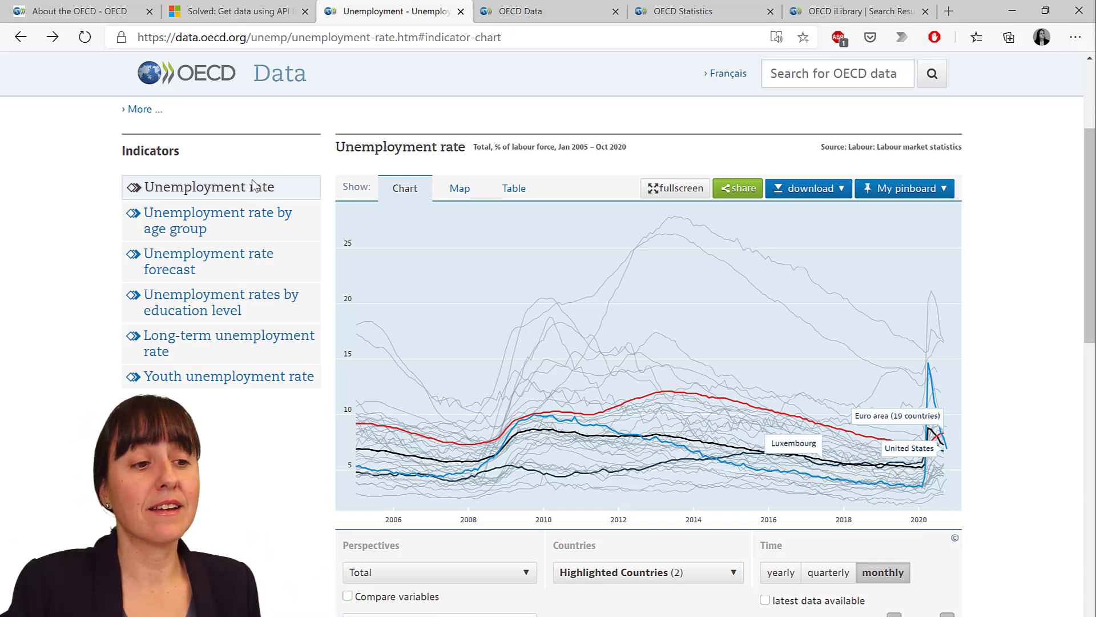
In the OECD API forum thread, select the accepted solution's code from ChgType2 up to '(URL) =>'
click(238, 14)
scroll(406, 452, down, 6)
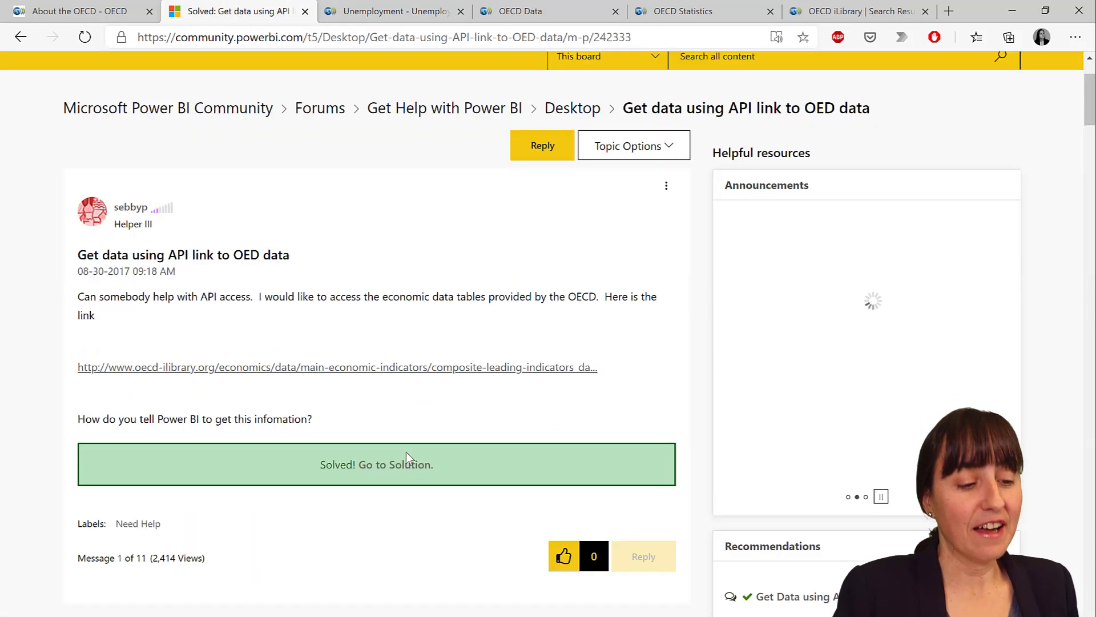
scroll(408, 454, down, 15)
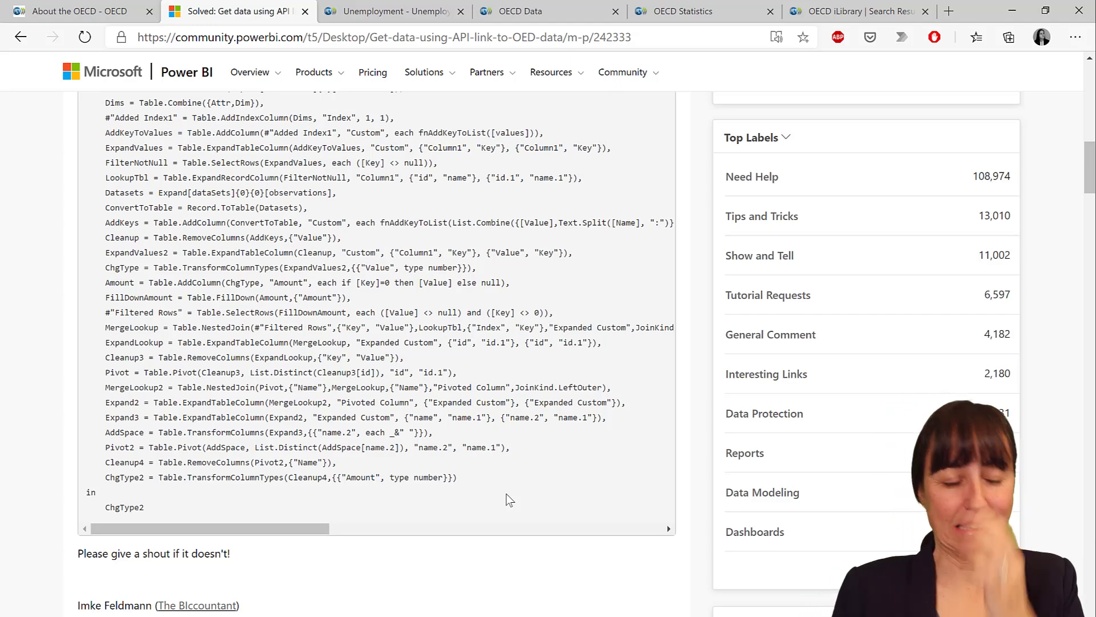
drag(146, 511, 87, 343)
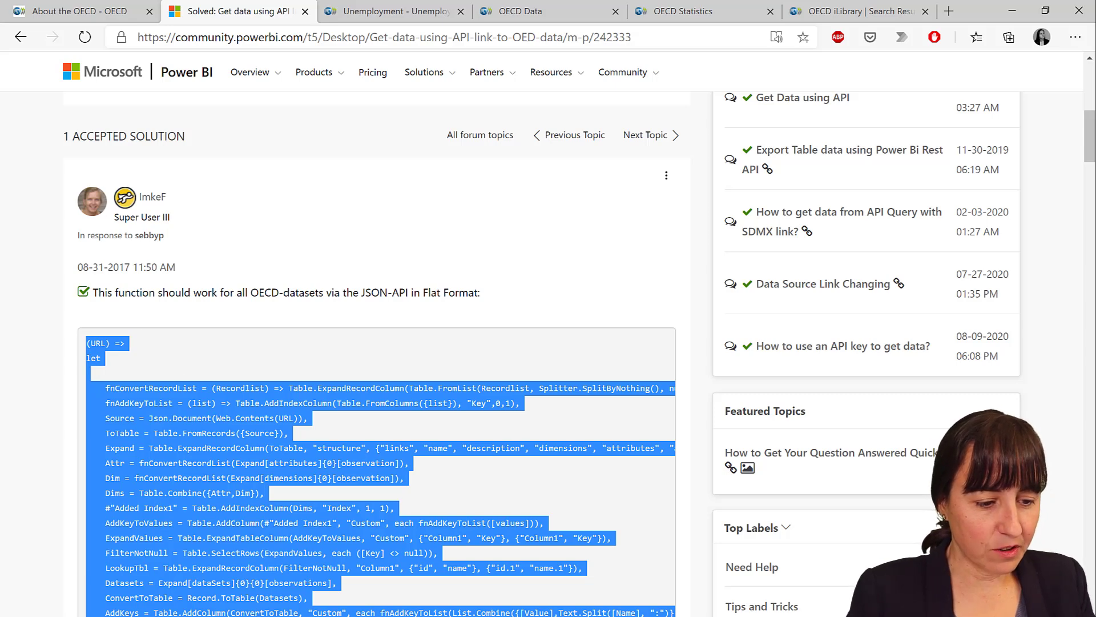
Create a blank query whose code is replaced with the pasted OECD function
click(328, 595)
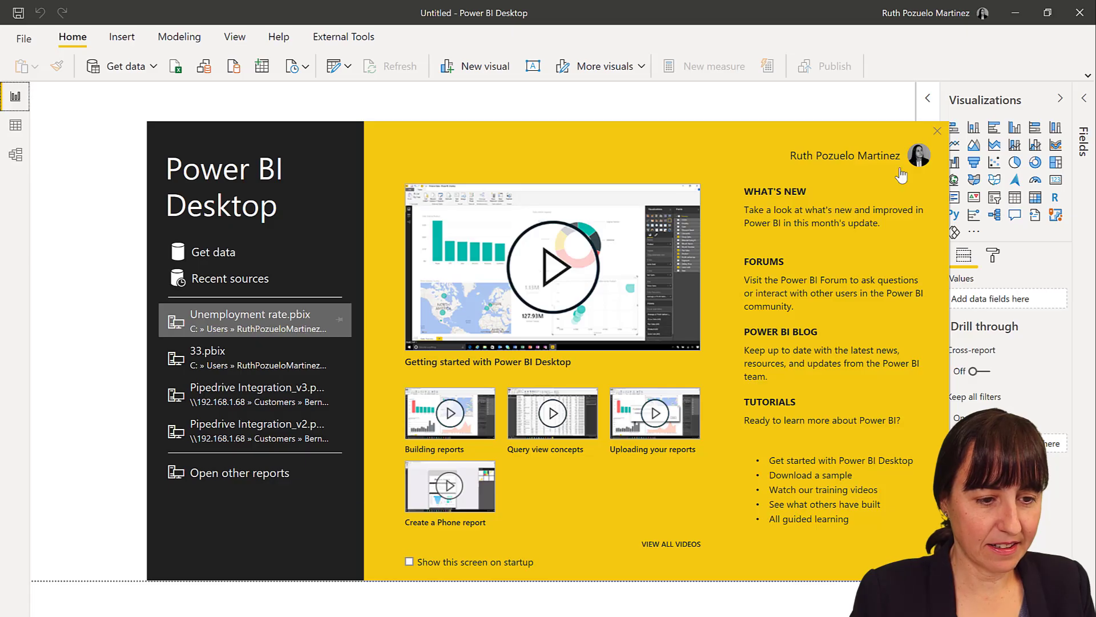
click(937, 131)
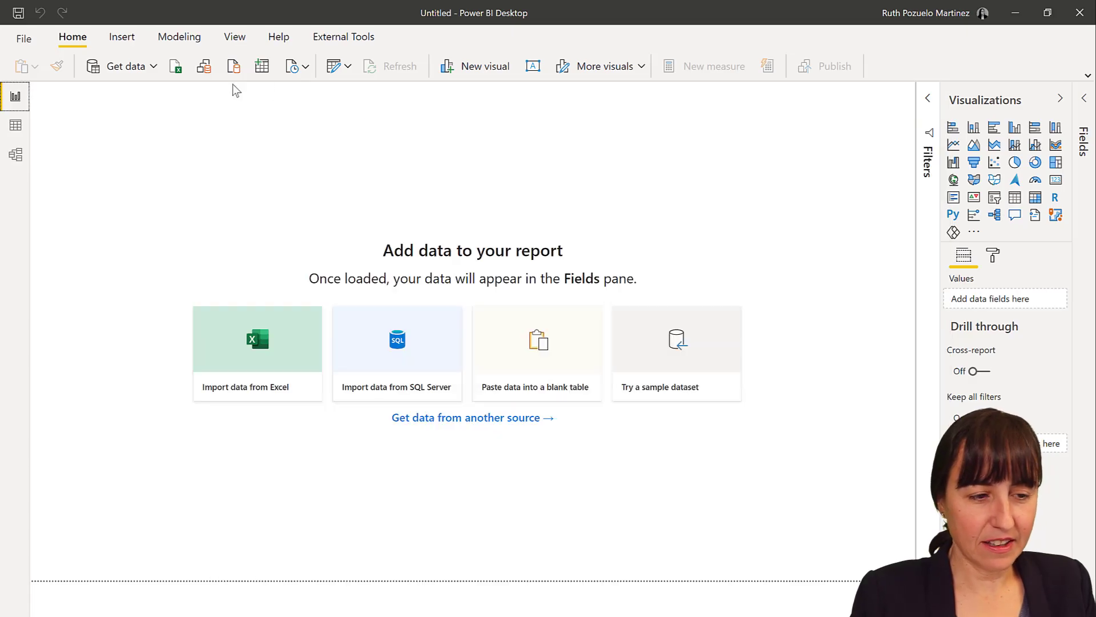
click(157, 70)
click(142, 313)
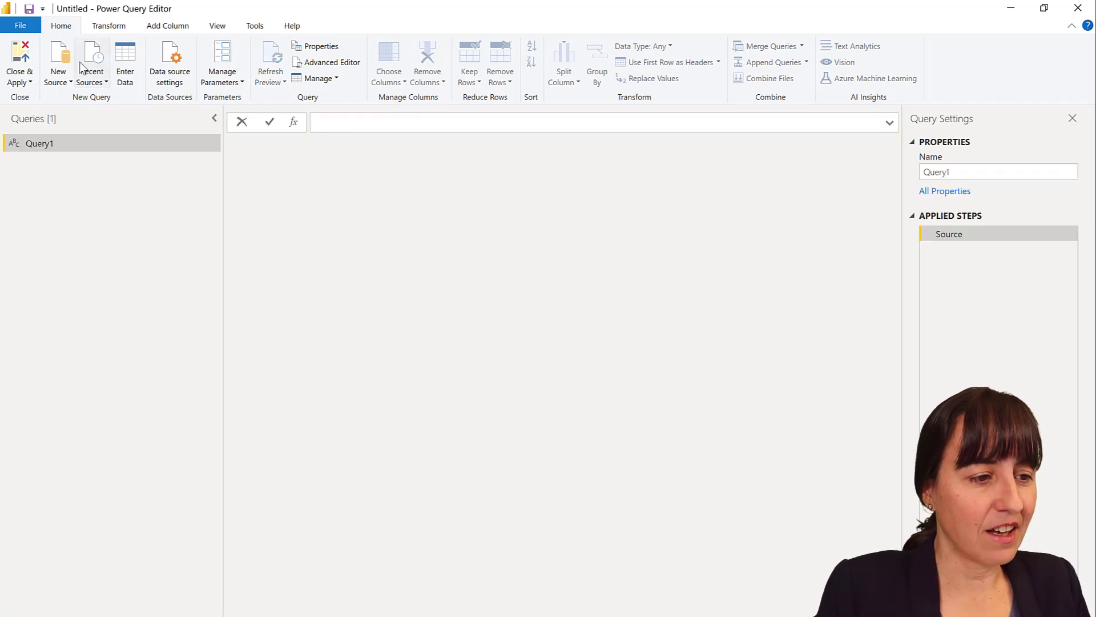
click(331, 62)
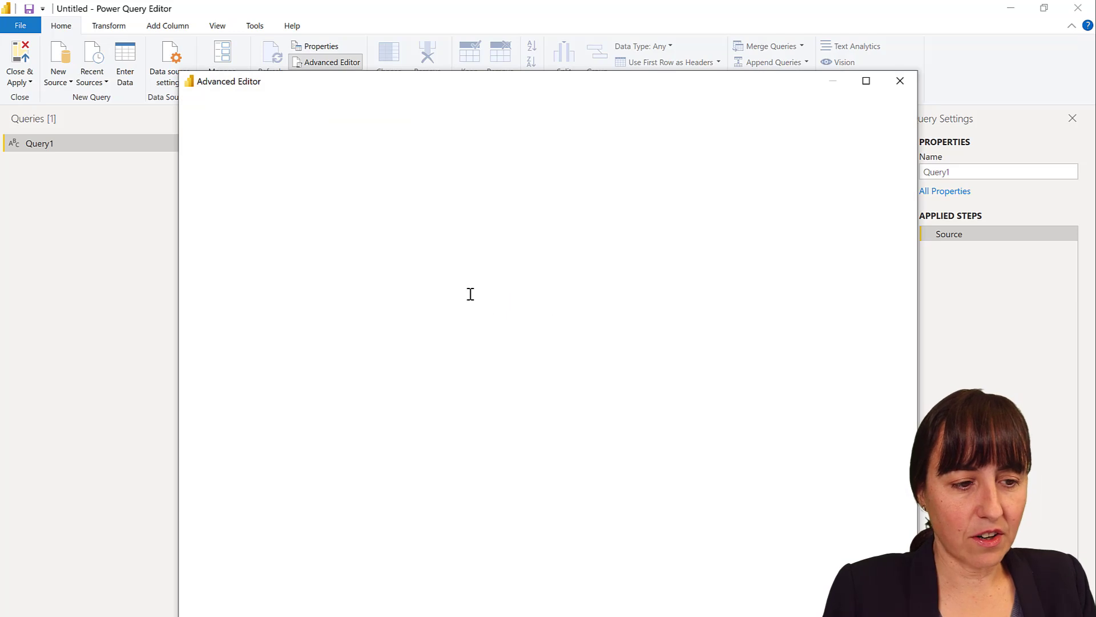
drag(263, 189, 269, 143)
key(ctrl+v)
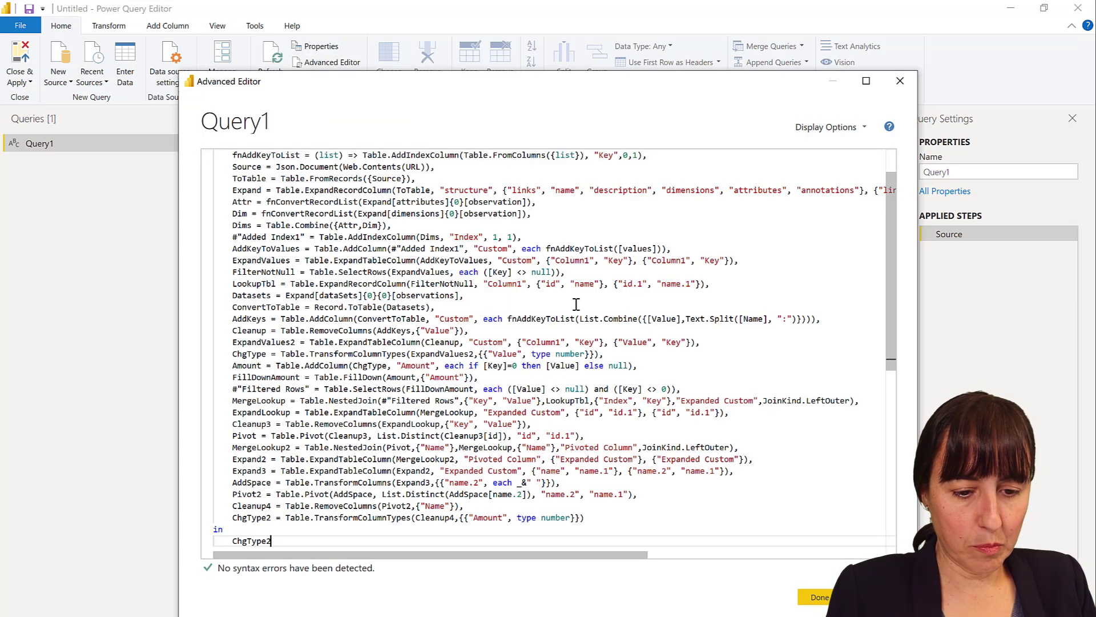
click(812, 598)
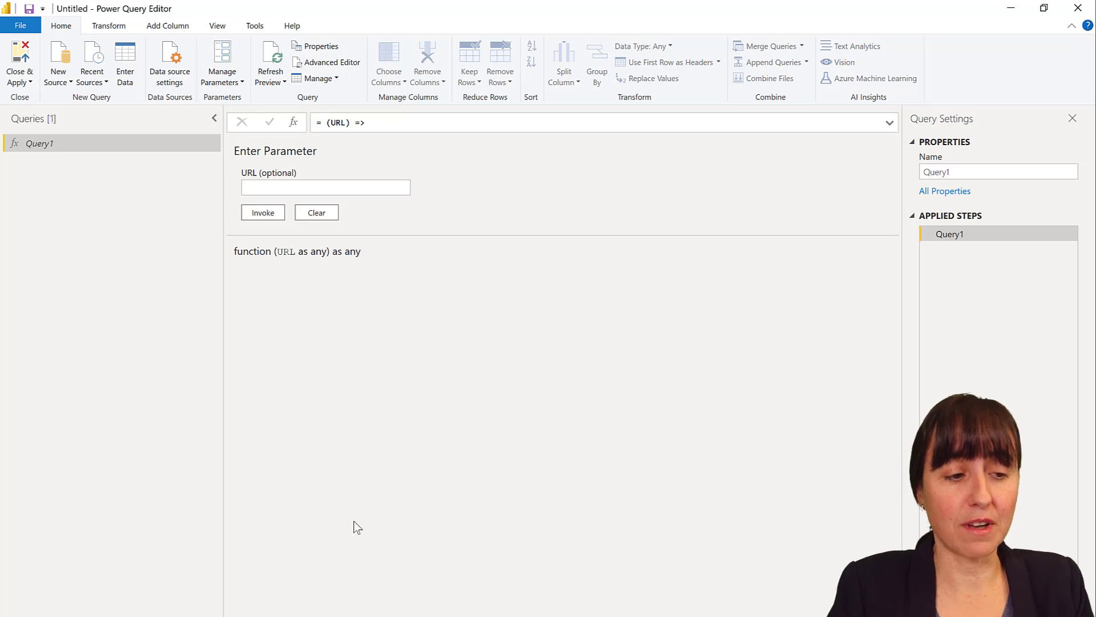
Rename the query to 'fGetOECD data'
double_click(966, 171)
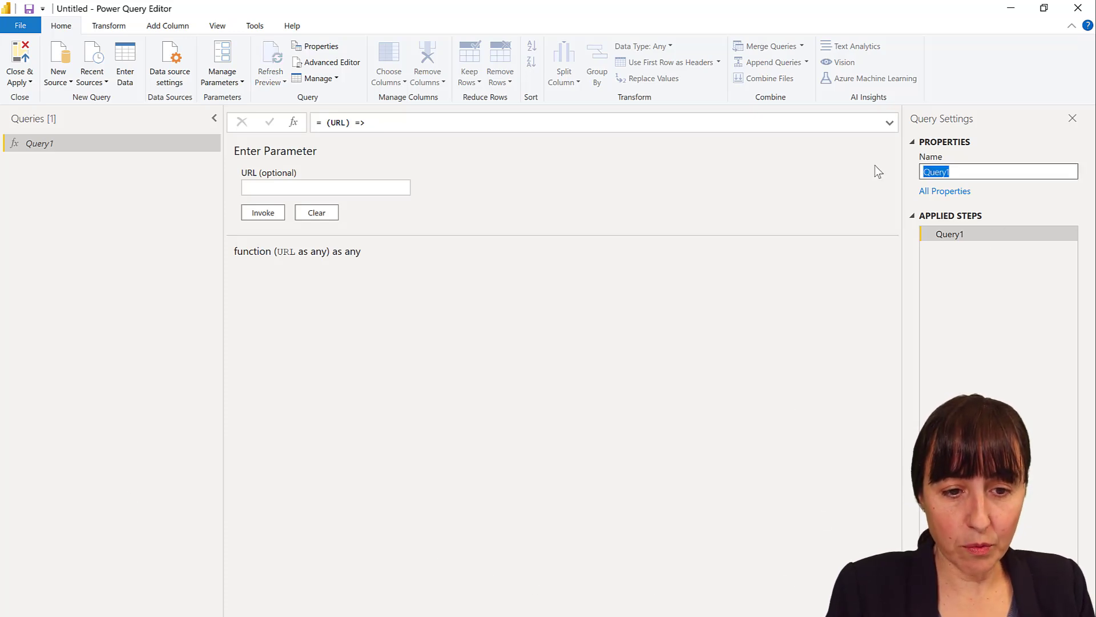
text(fGe)
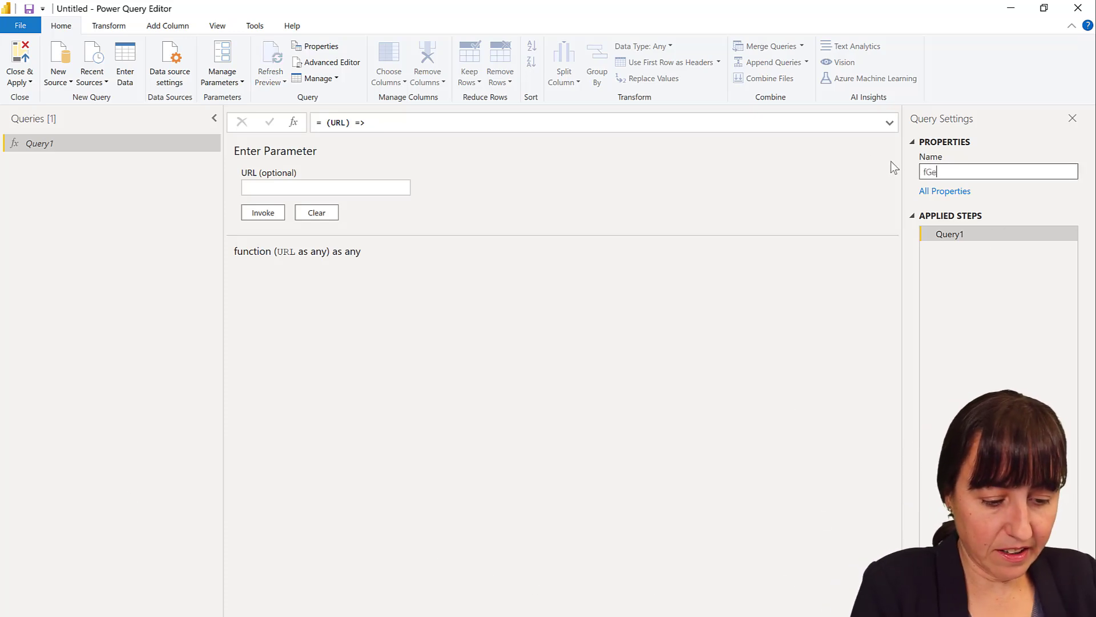
text(tOECD )
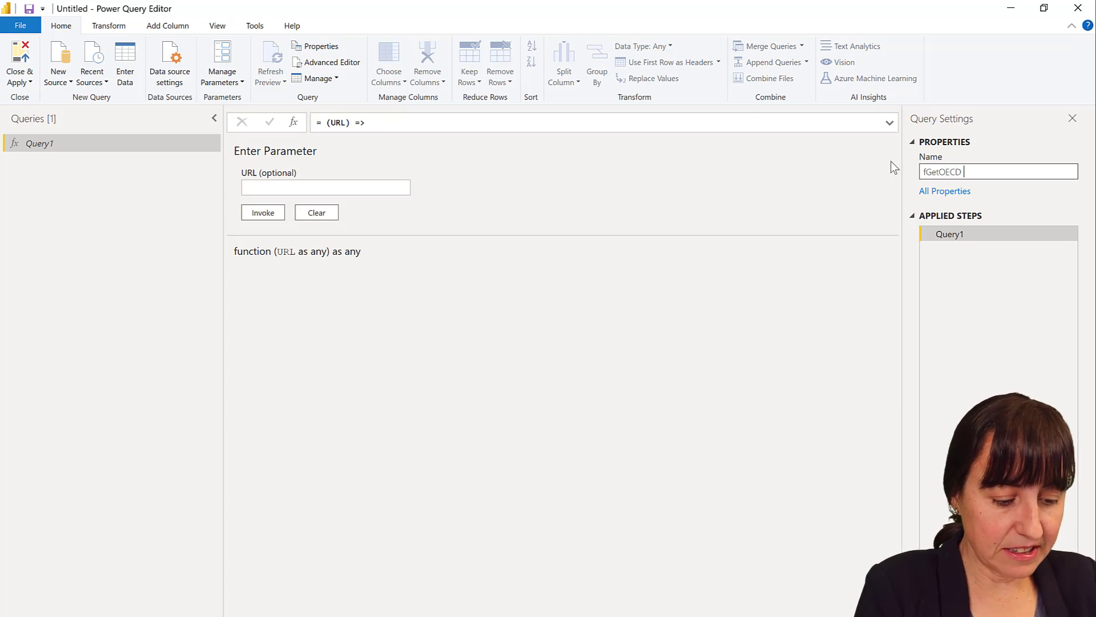
text(data)
key(Return)
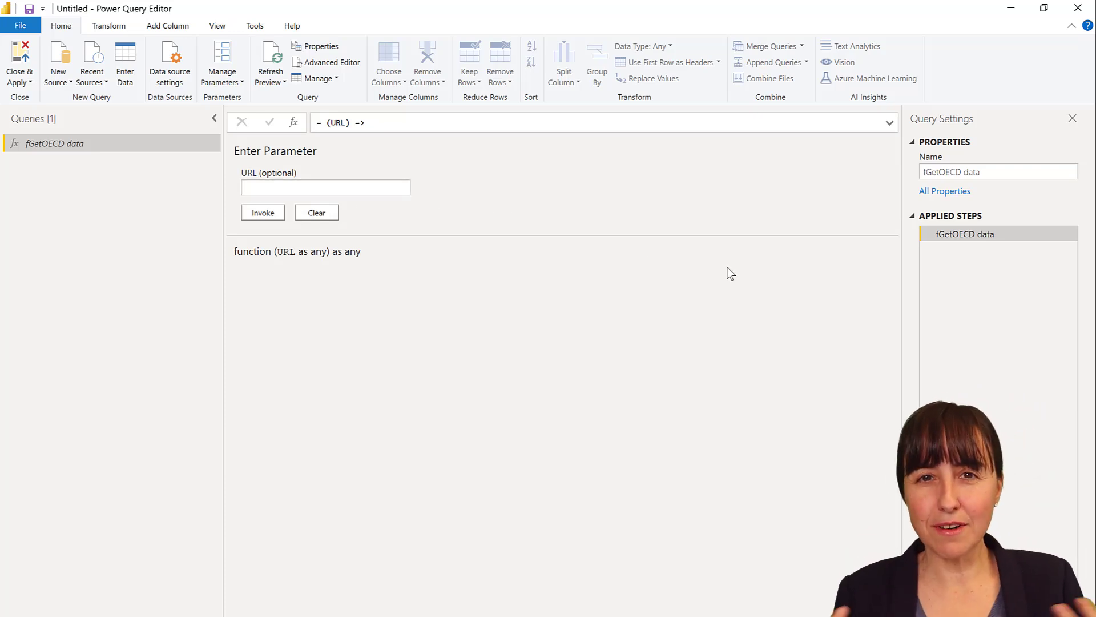
Open the Labour market statistics source from the OECD unemployment page in a new tab
key(alt+Tab)
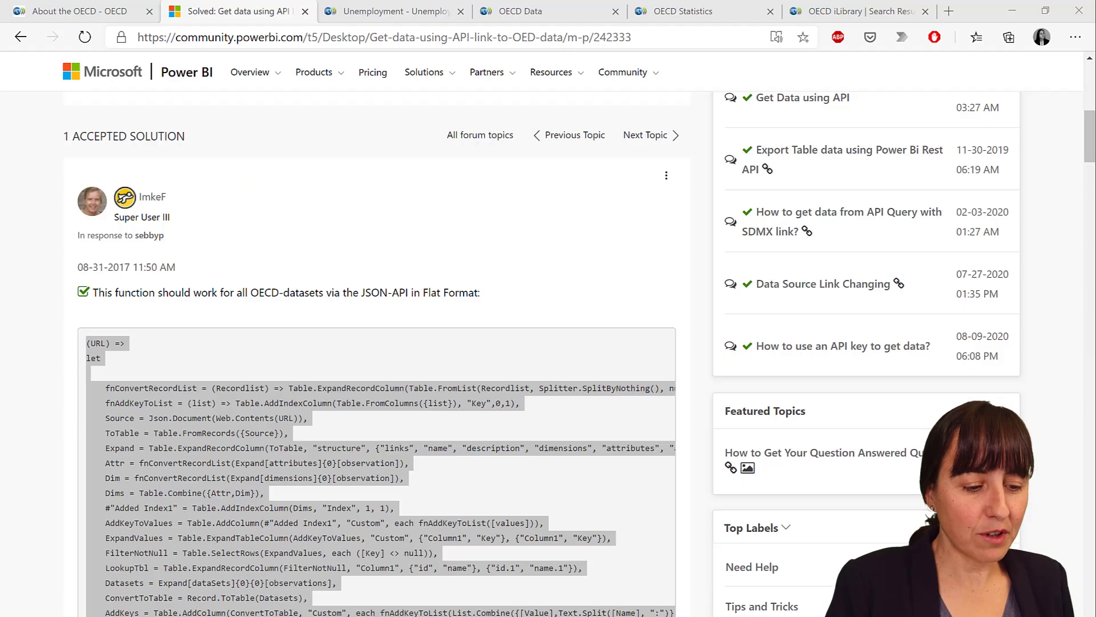
click(398, 13)
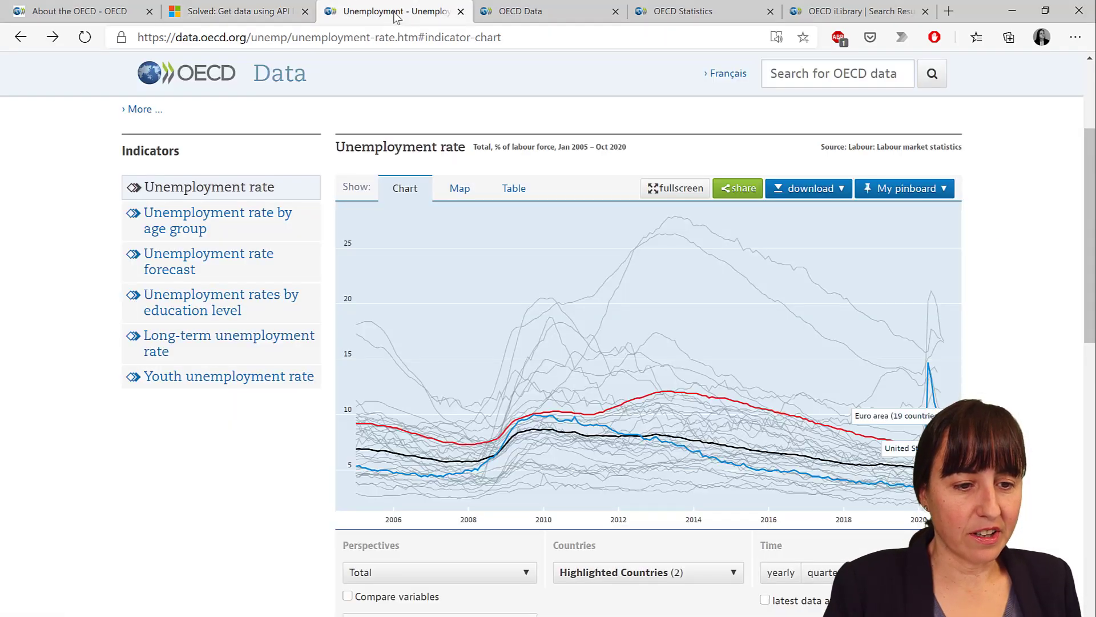
scroll(510, 270, down, 2)
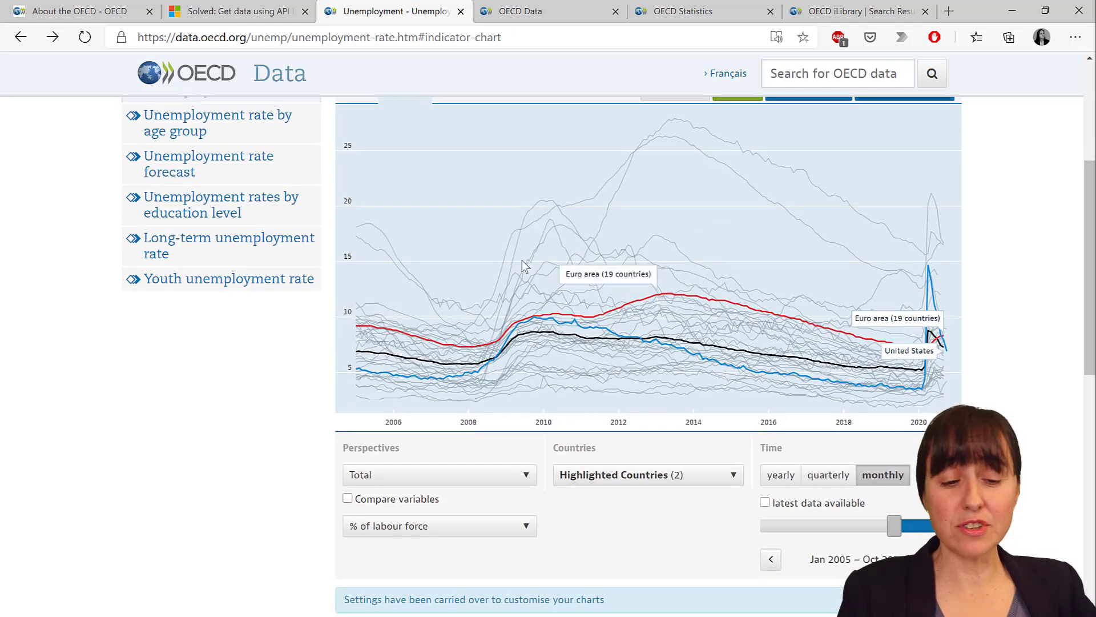
scroll(464, 367, down, 5)
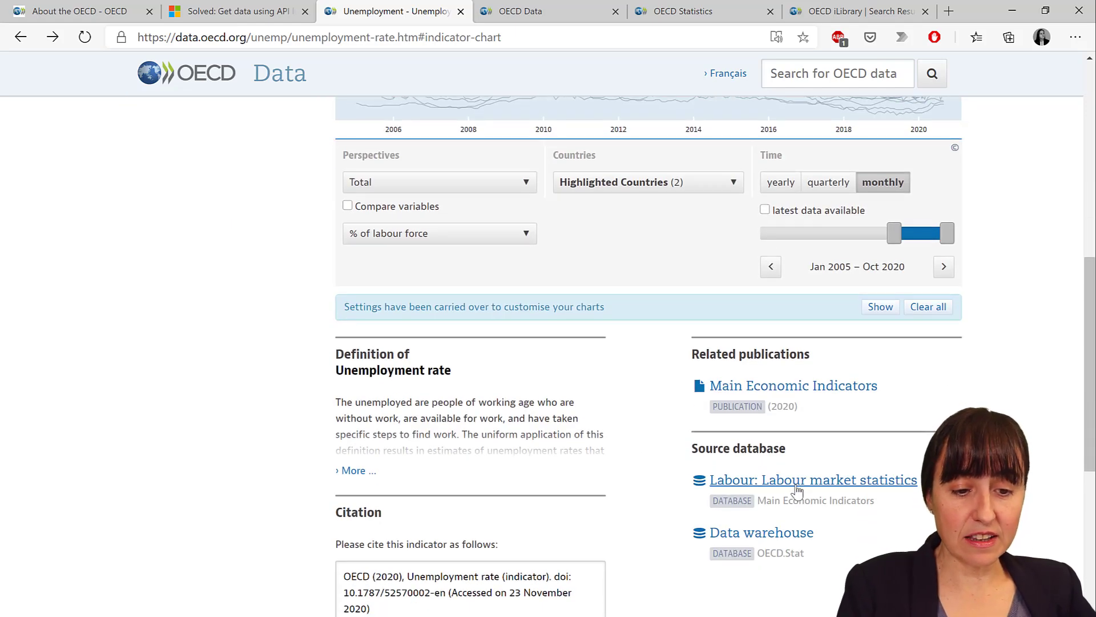
middle_click(796, 489)
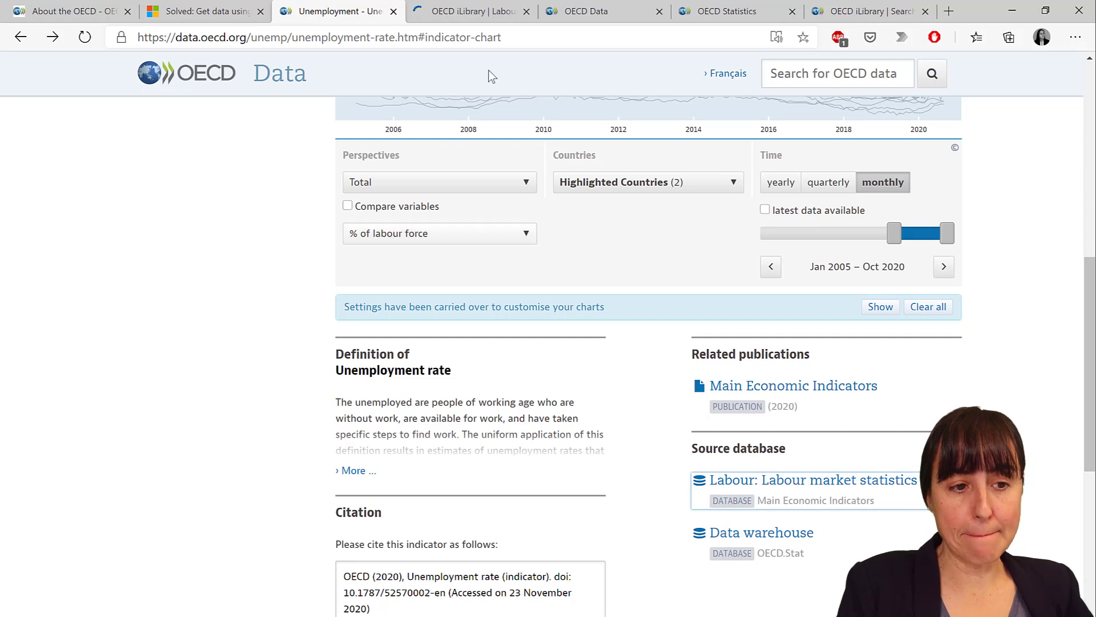
Open the Labour market statistics dataset on iLibrary and go to the OECD.Stat welcome page
click(463, 12)
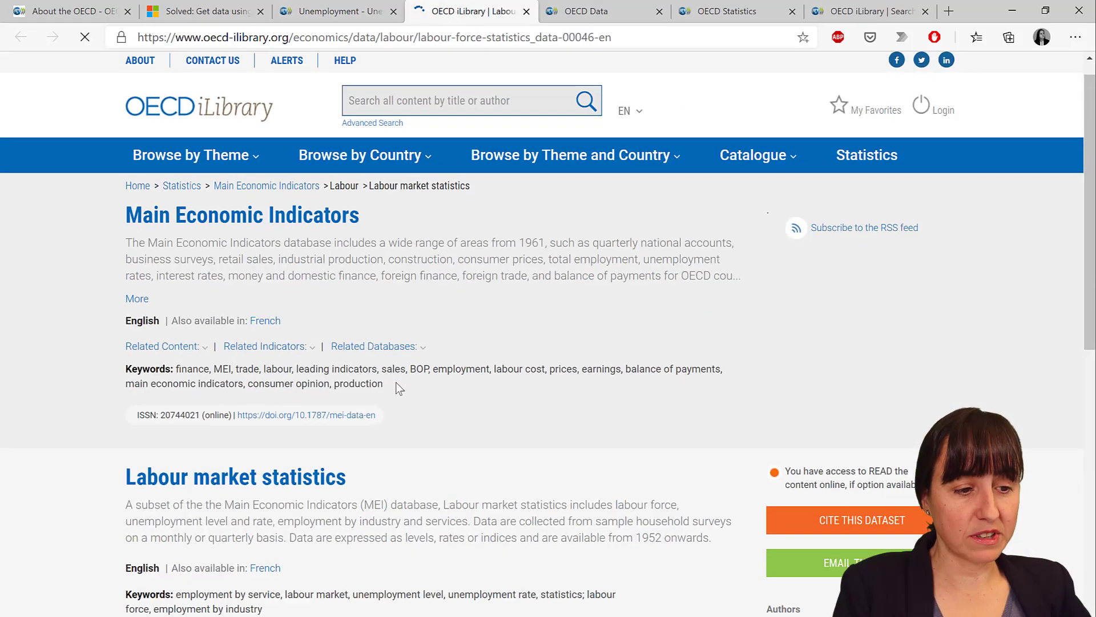
scroll(372, 382, down, 3)
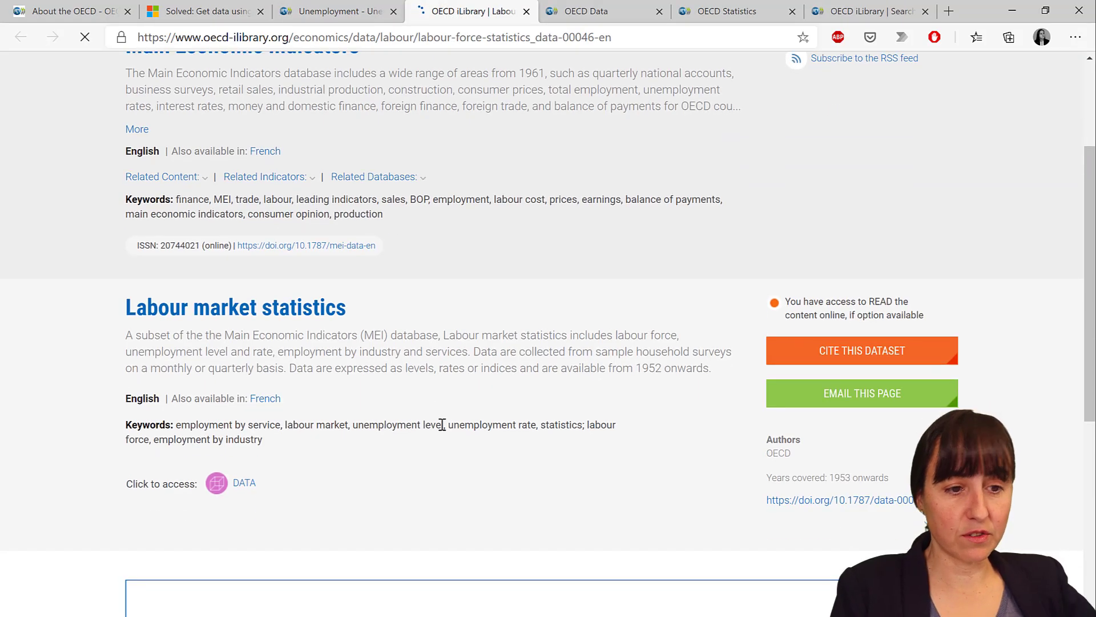
click(250, 483)
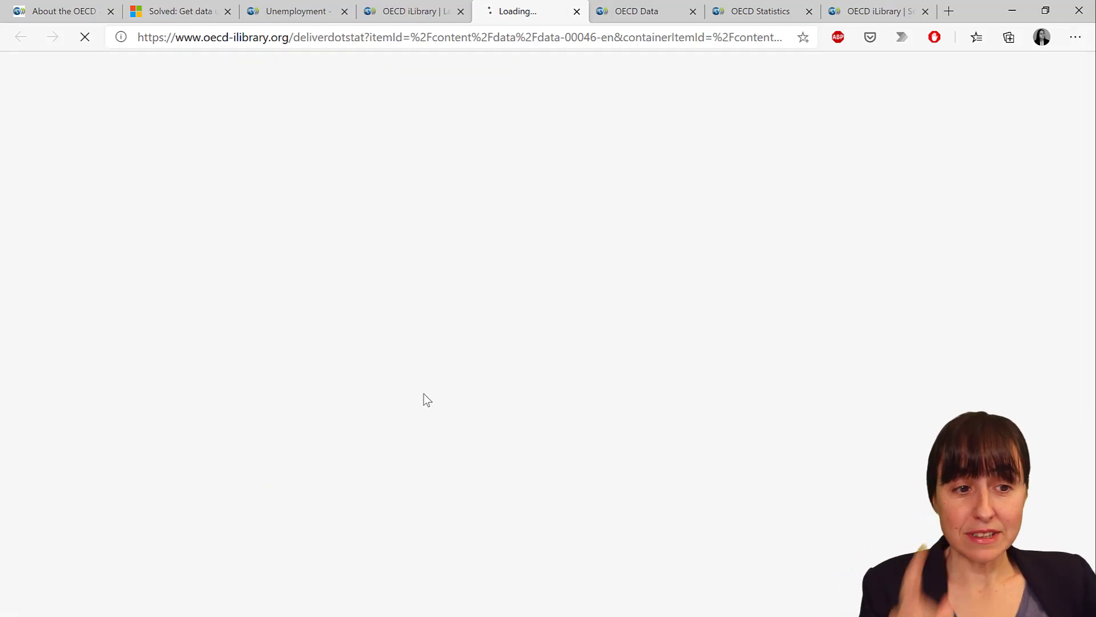
click(296, 12)
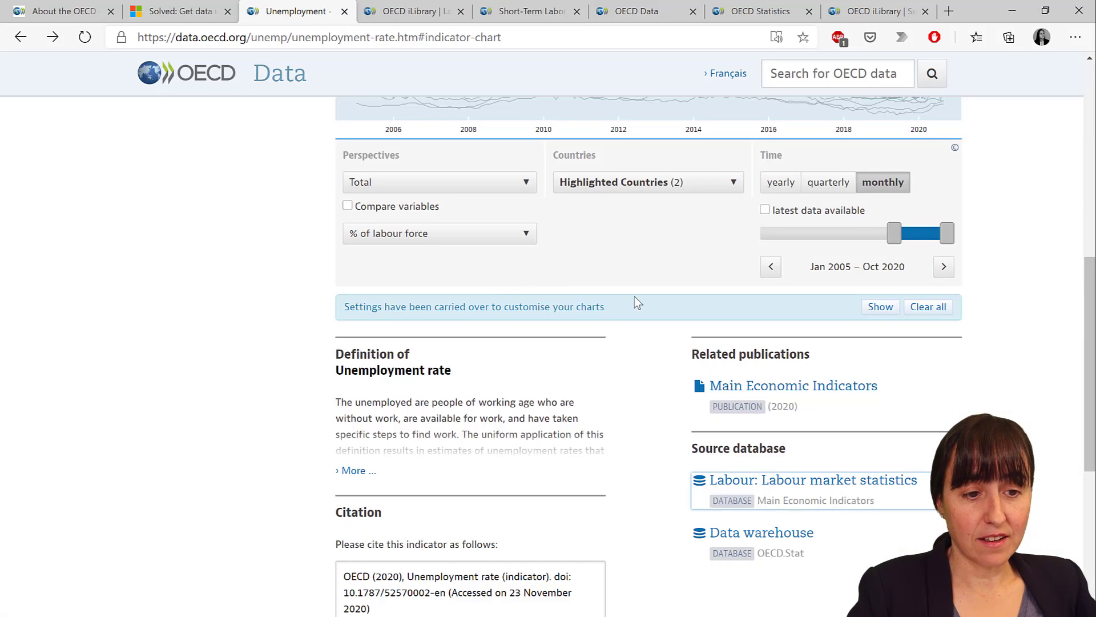
scroll(636, 302, up, 7)
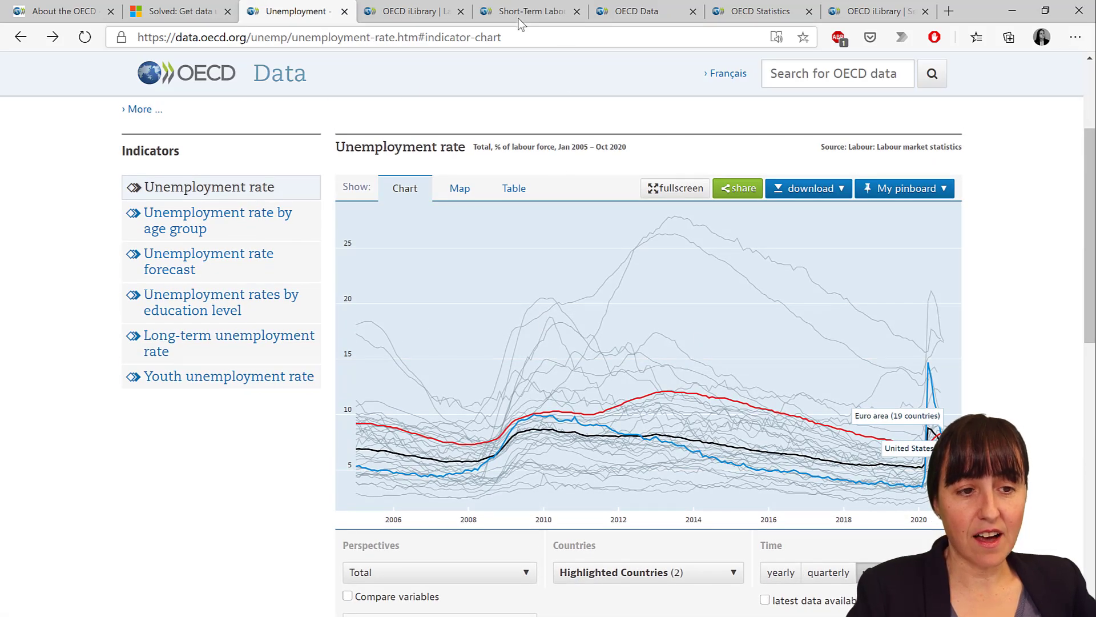
click(520, 17)
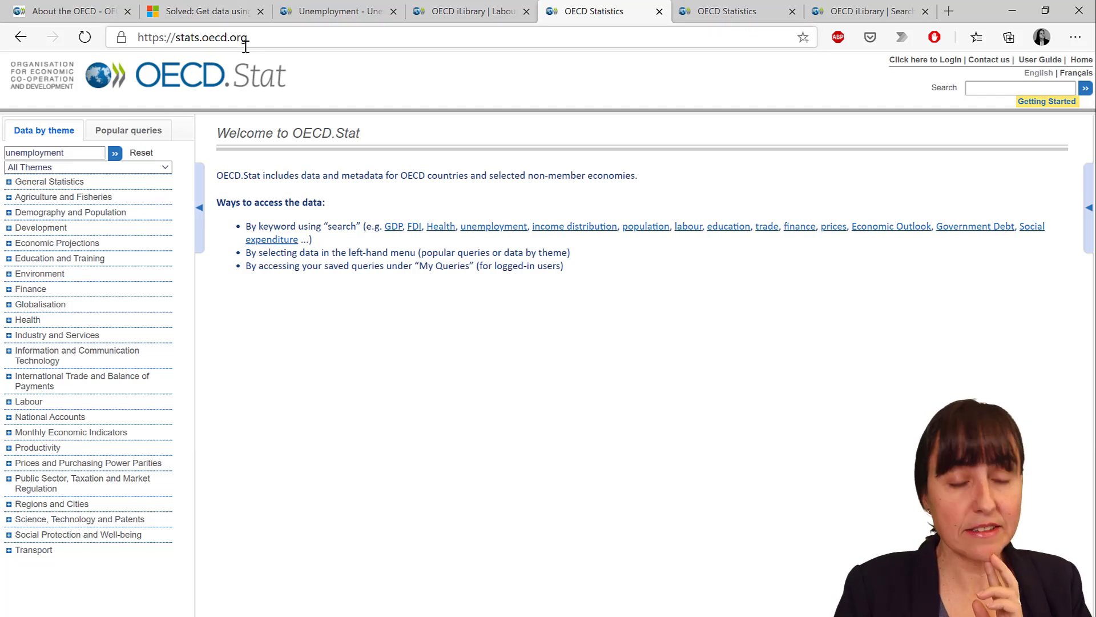
Search OECD.Stat for unemployment and open the Monthly Unemployment Rate table
double_click(80, 153)
click(115, 154)
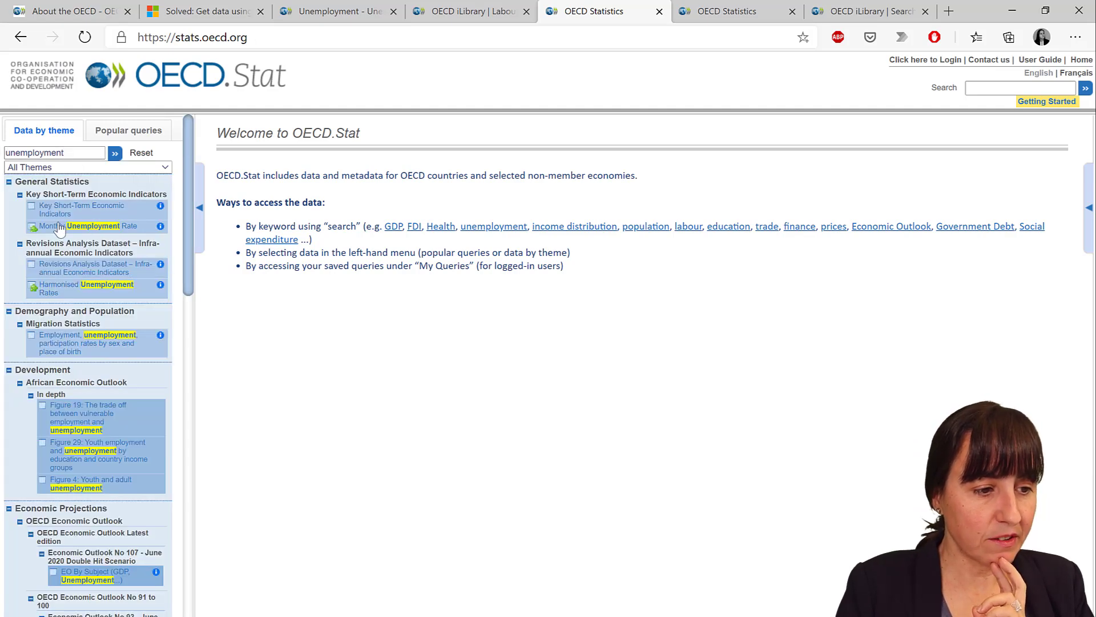
scroll(98, 496, down, 7)
scroll(98, 495, up, 8)
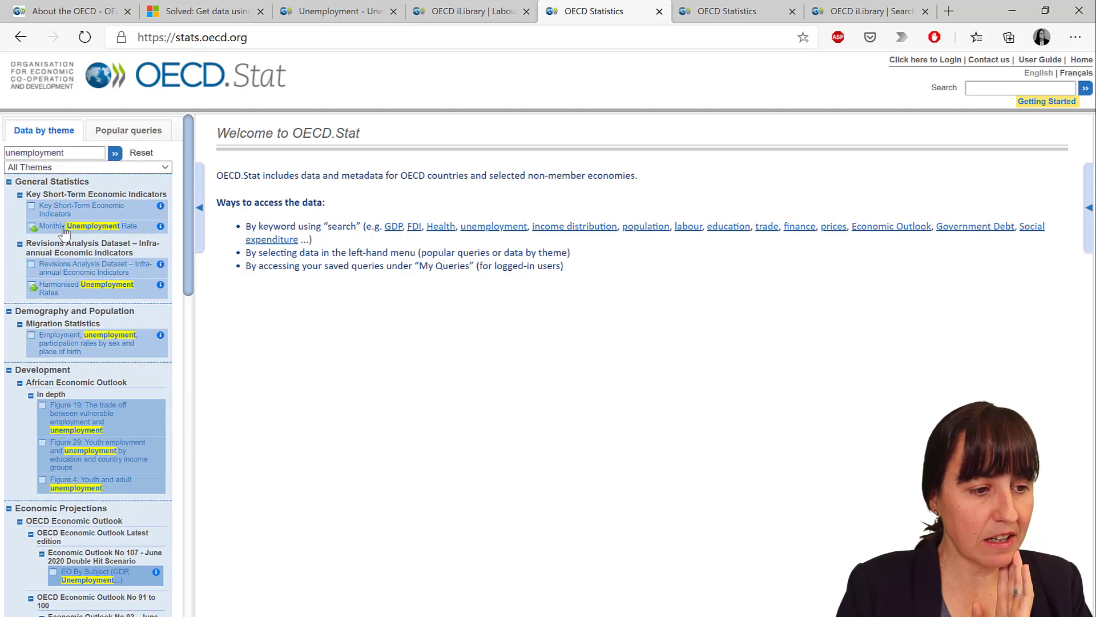
click(64, 226)
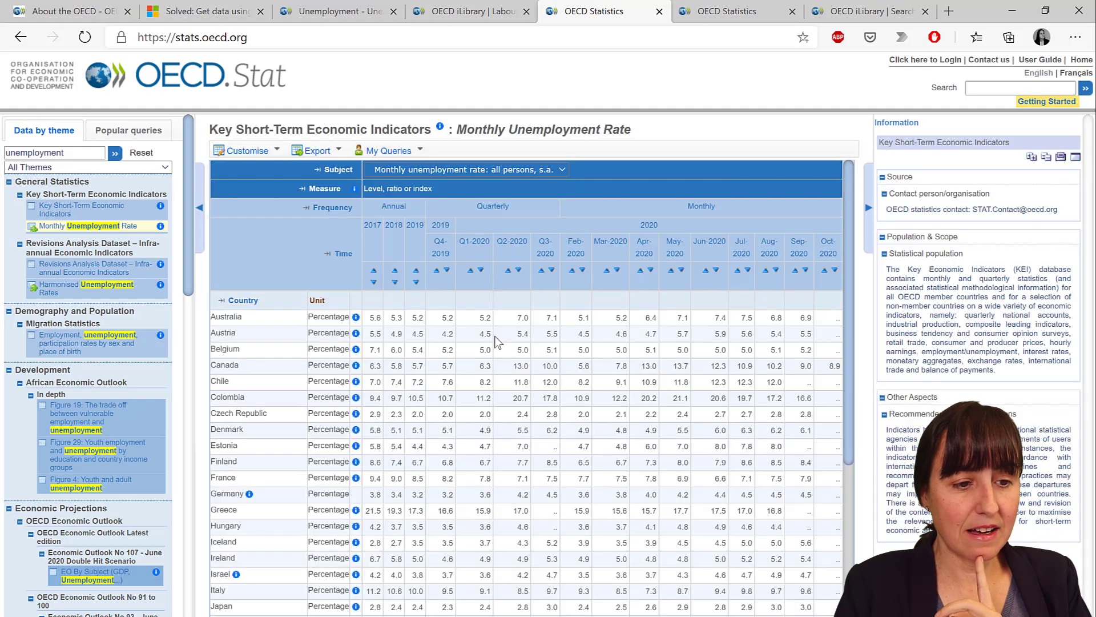
Generate the table's Developer API data query URL
click(338, 153)
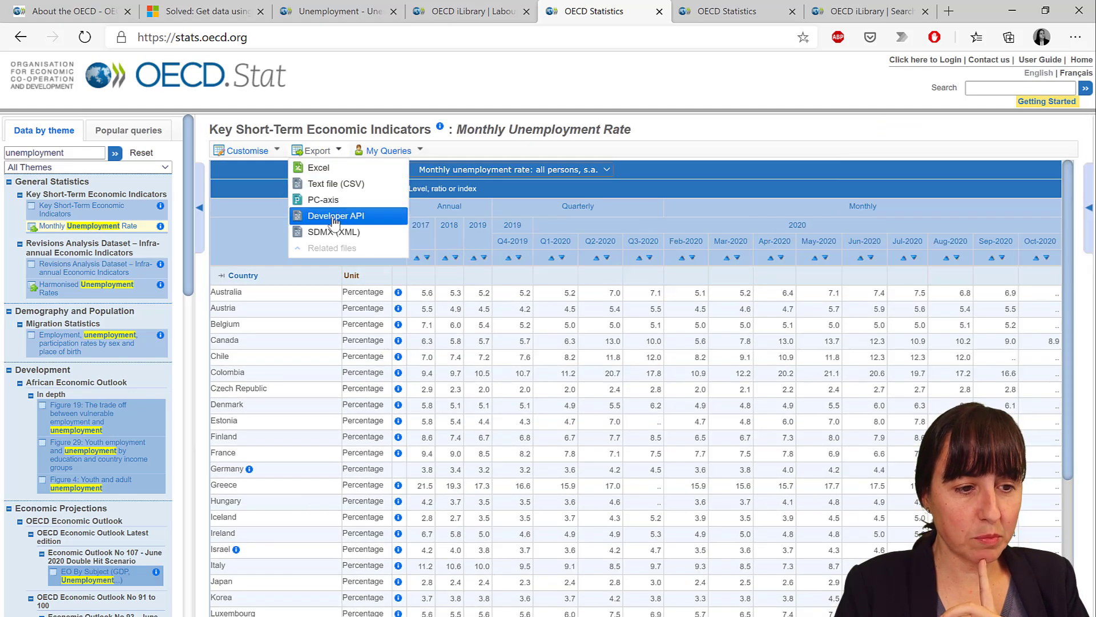
click(334, 217)
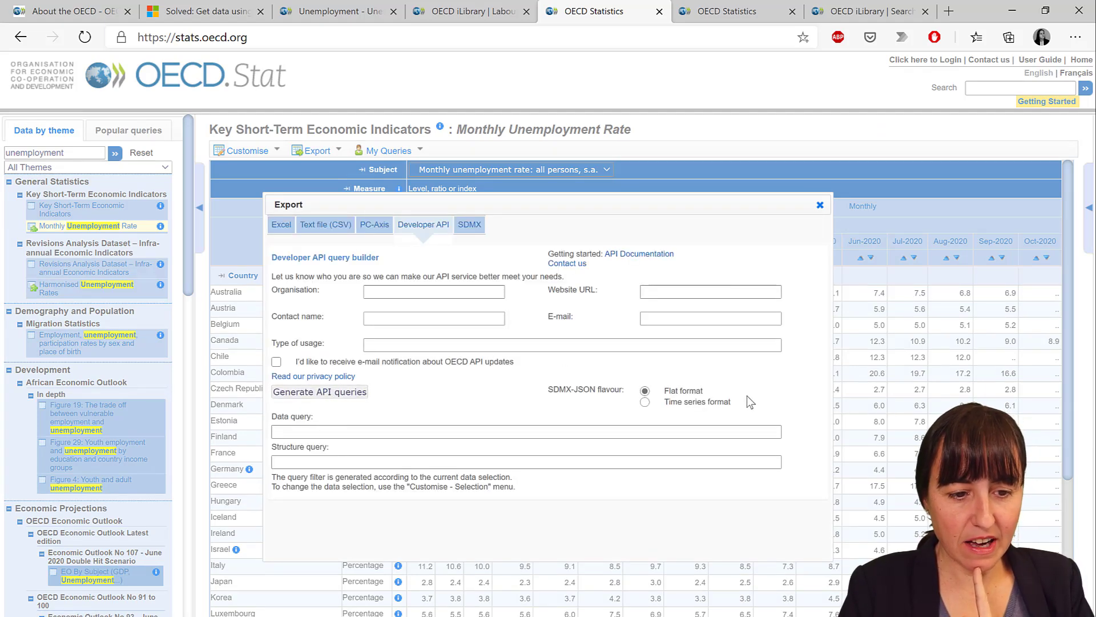
click(353, 391)
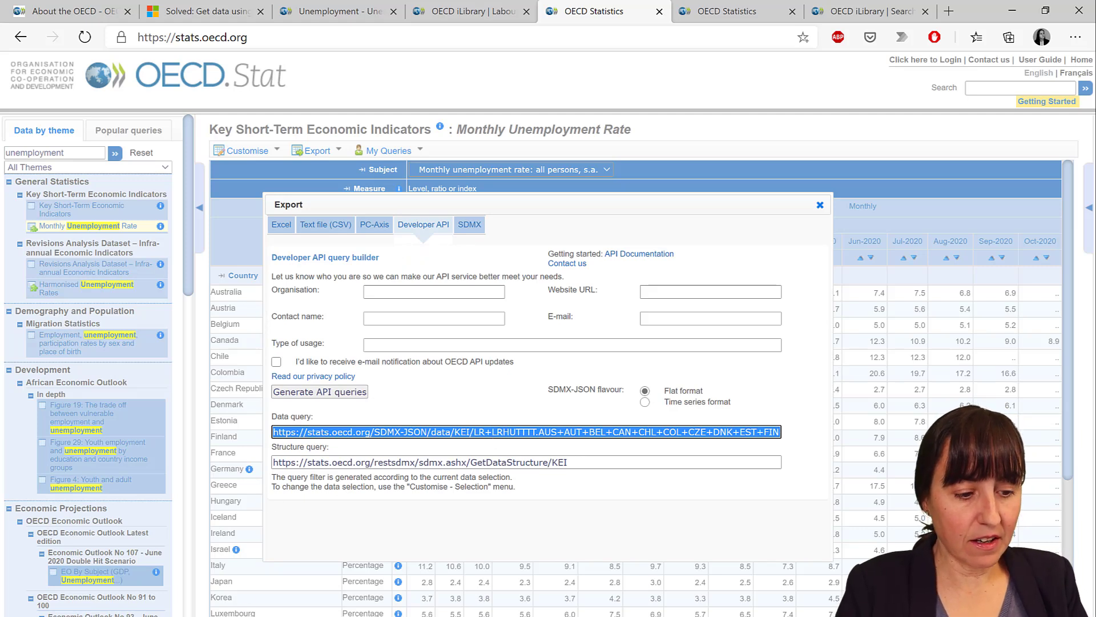
Invoke fGetOECD data with the pasted OECD unemployment URL
click(371, 599)
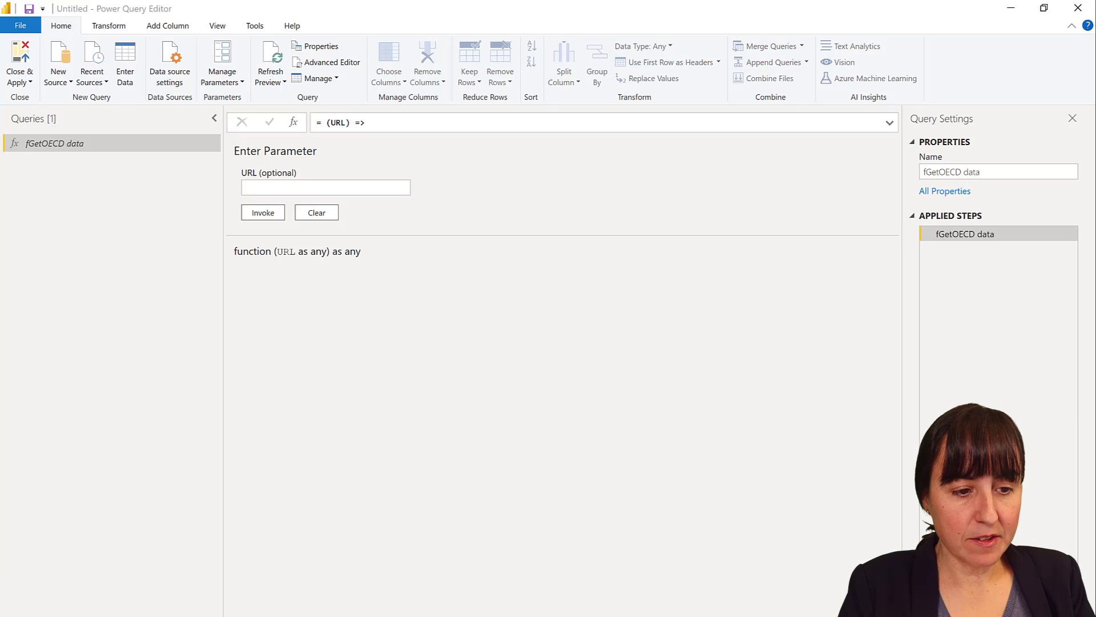
click(295, 187)
key(ctrl+v)
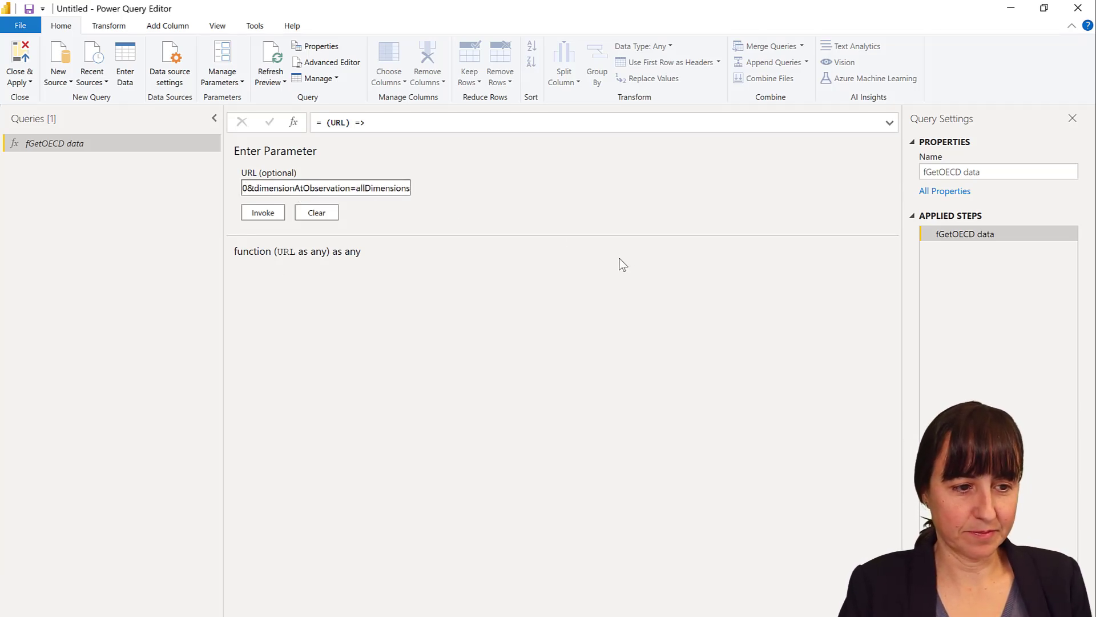
click(263, 213)
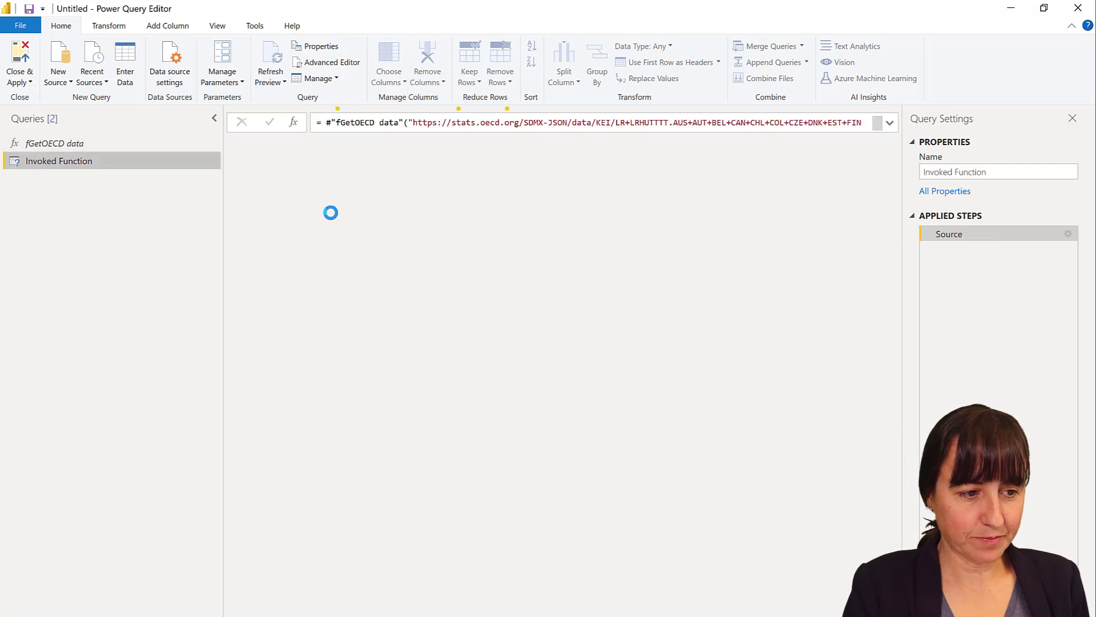
Rename the Invoked Function query to Unemployment
click(1014, 171)
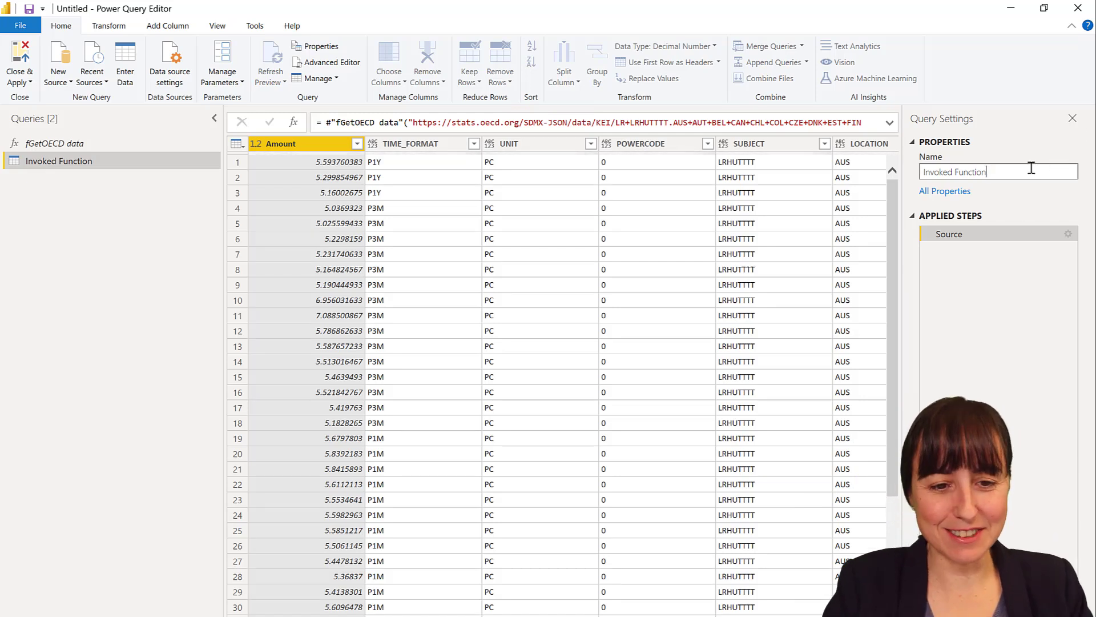
drag(1028, 172, 893, 171)
text(Unemployment)
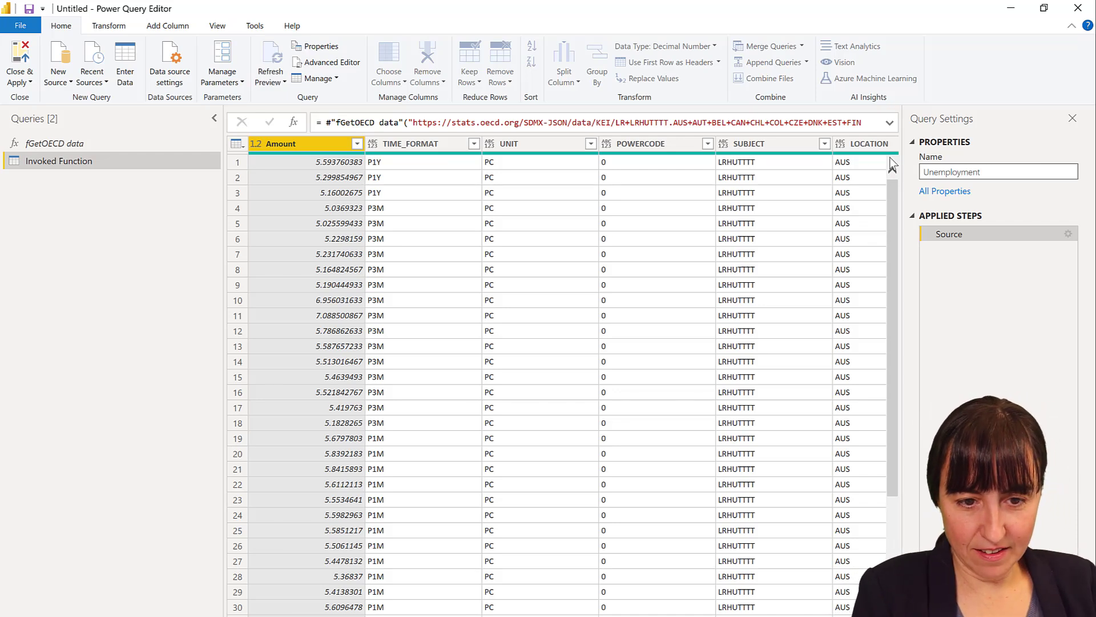
key(Return)
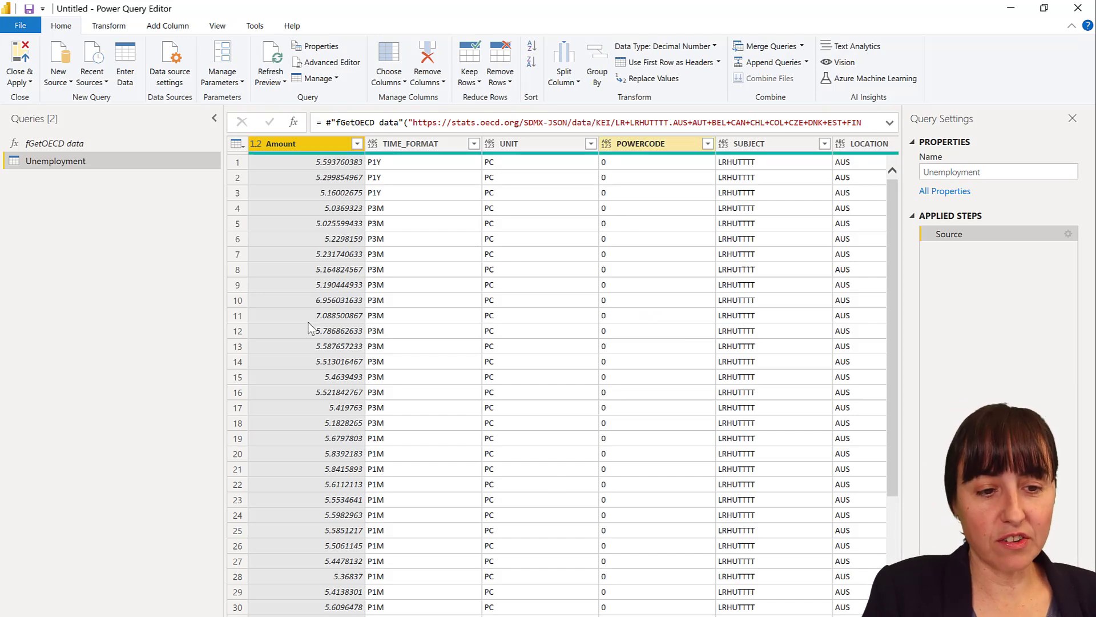
Delete the TIME_FORMAT, UNIT, POWERCODE, MEASURE, SUBJECT and FREQUENCY columns
click(403, 144)
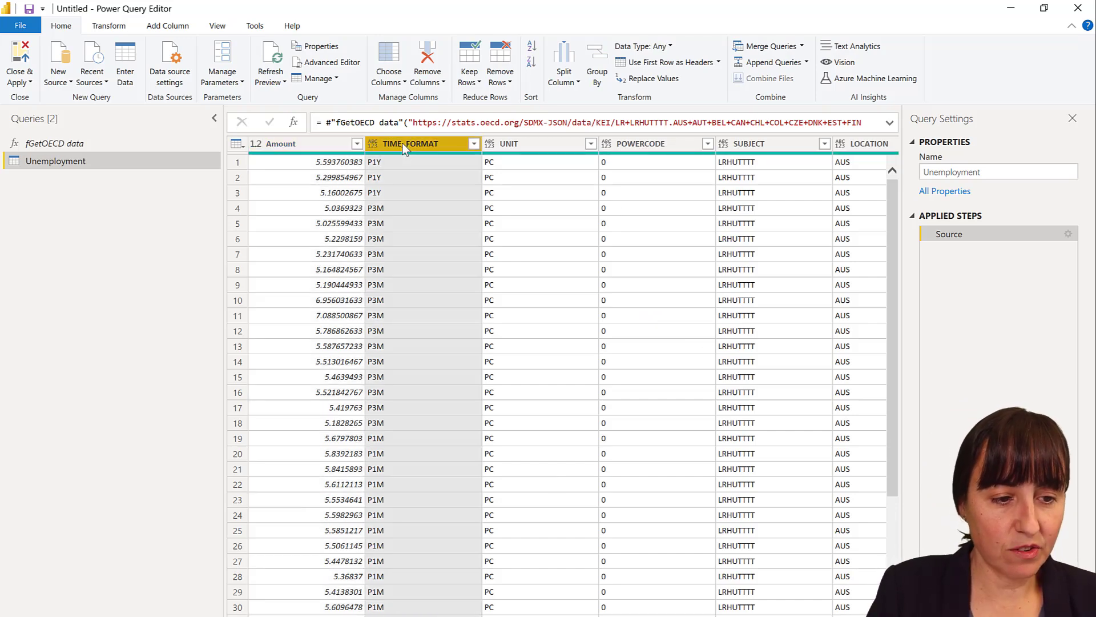
key(Delete)
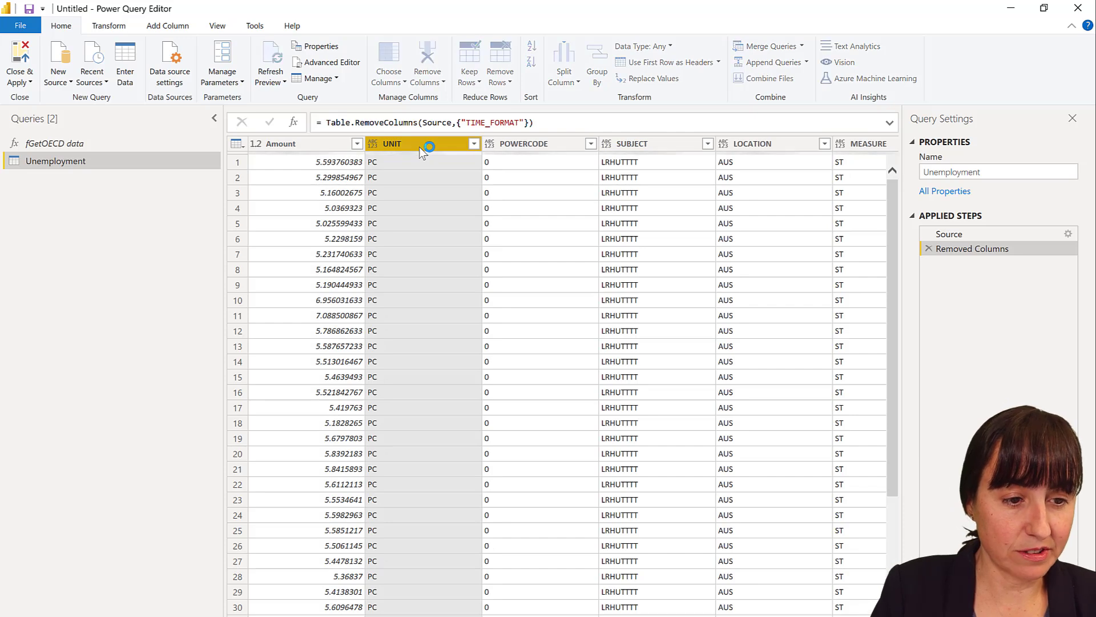
key(Delete)
key(Delete)
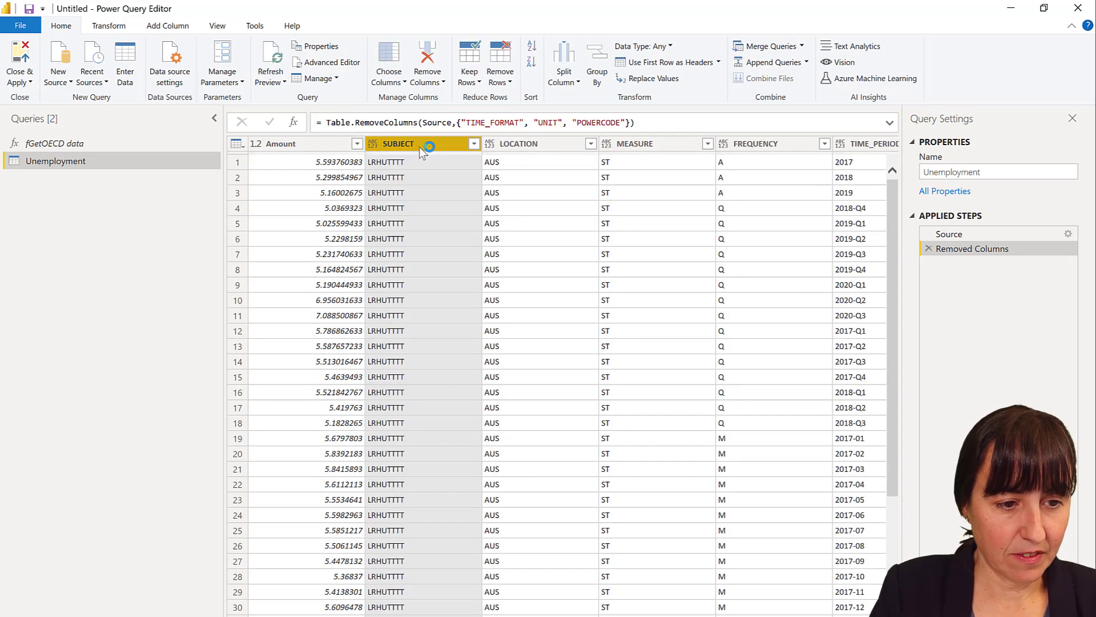
key(Delete)
click(515, 146)
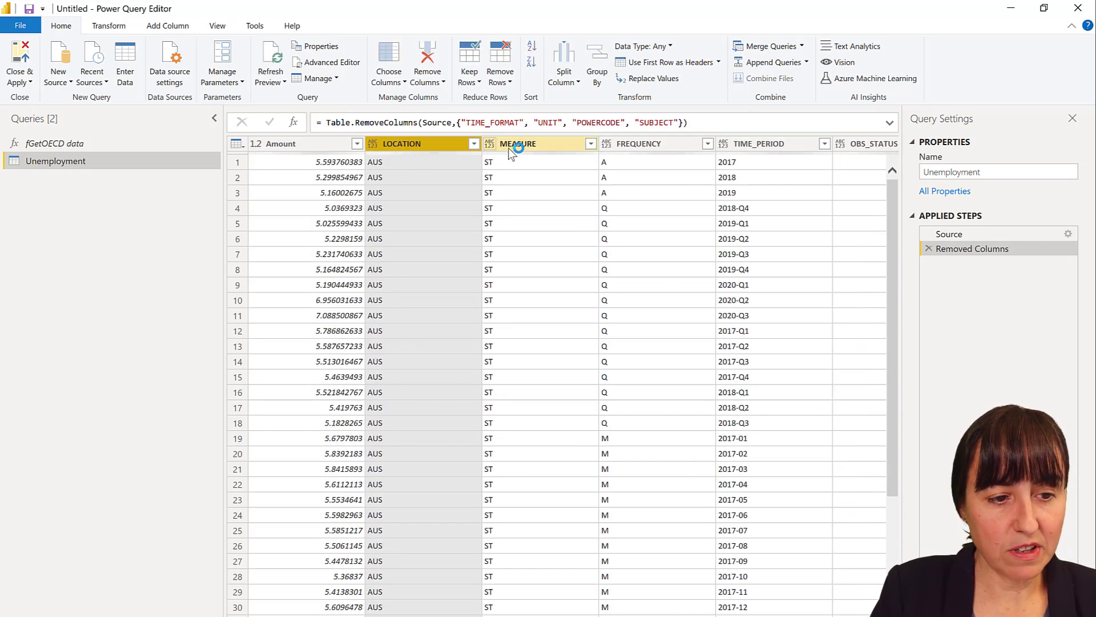
key(Delete)
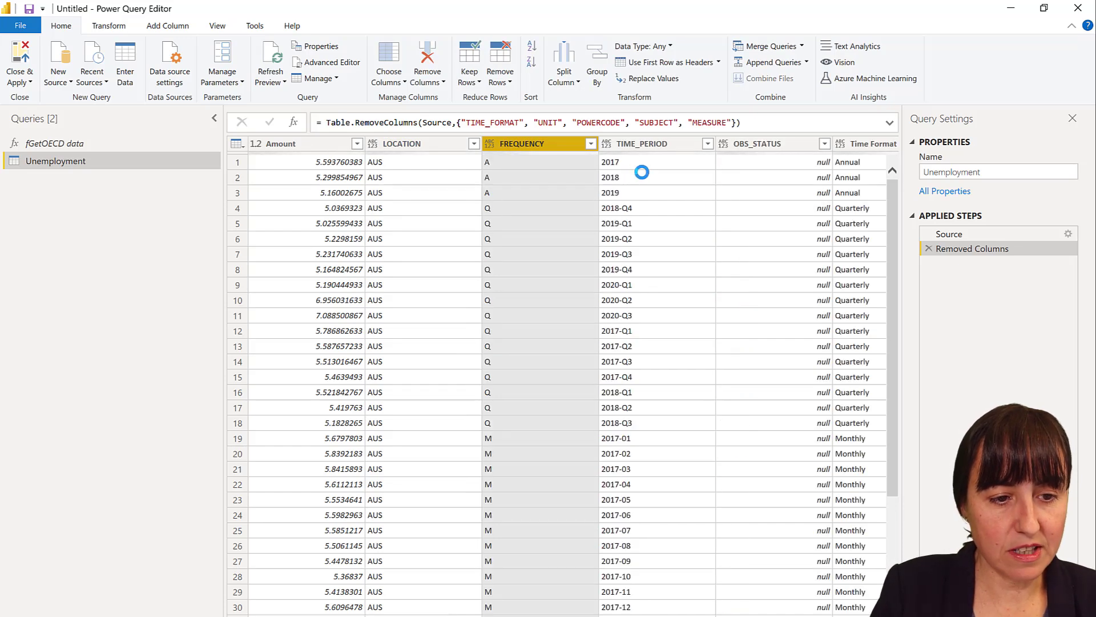
key(Delete)
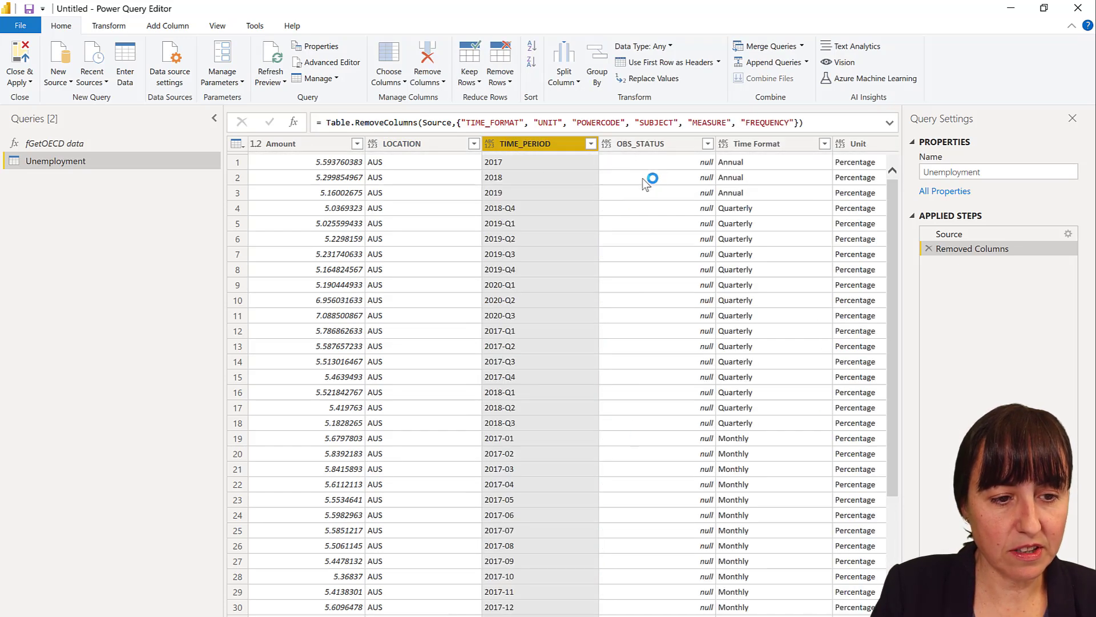
Filter the Time Format column to keep only Monthly rows
click(824, 143)
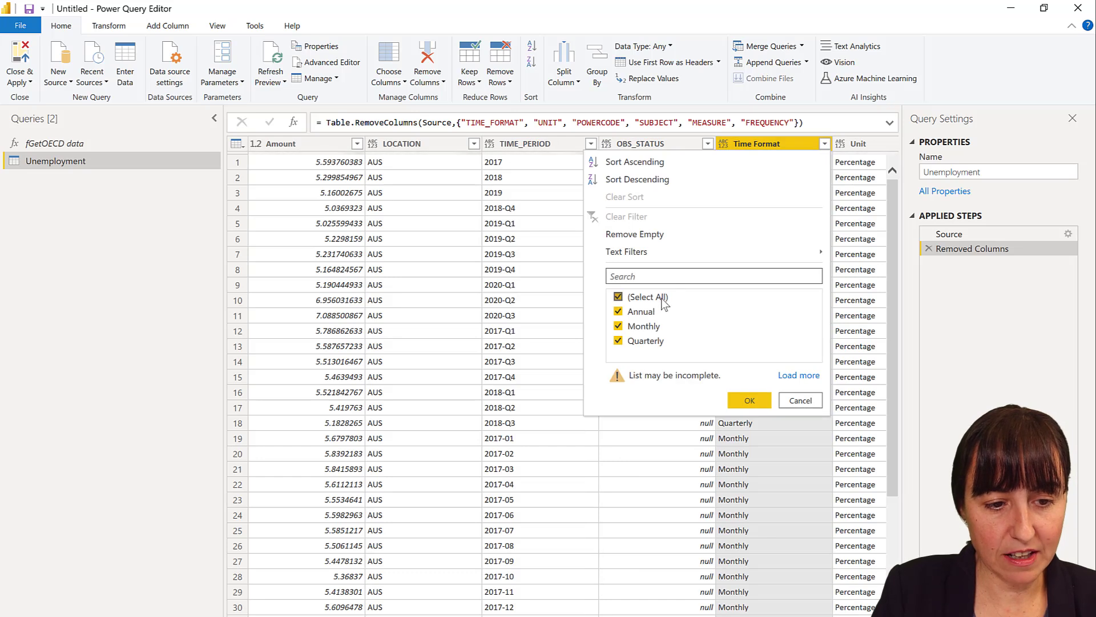
click(656, 297)
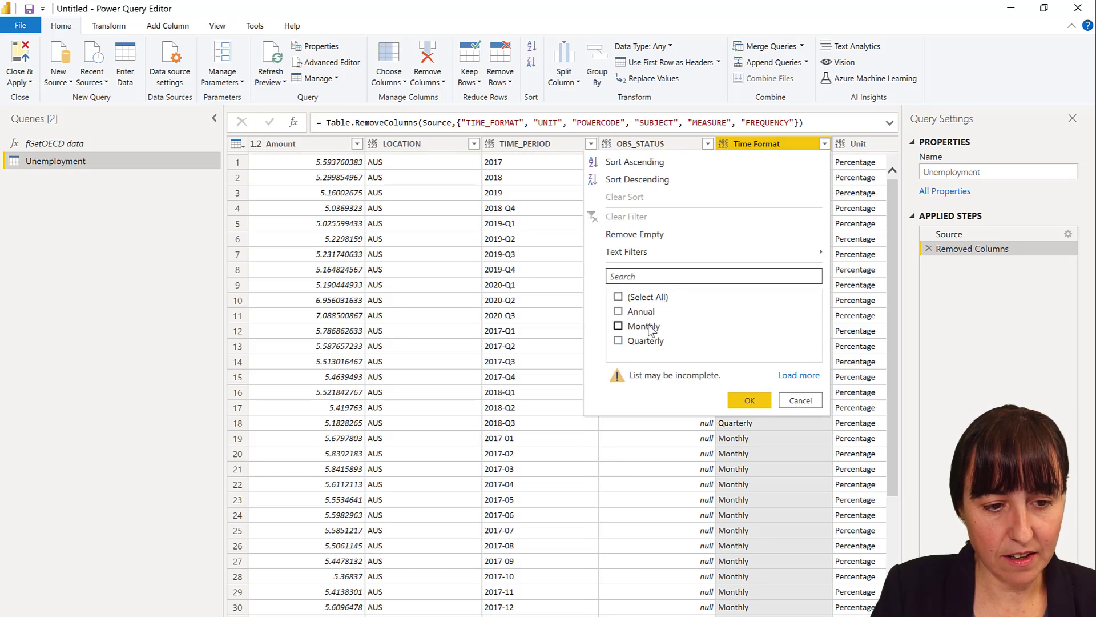
click(749, 400)
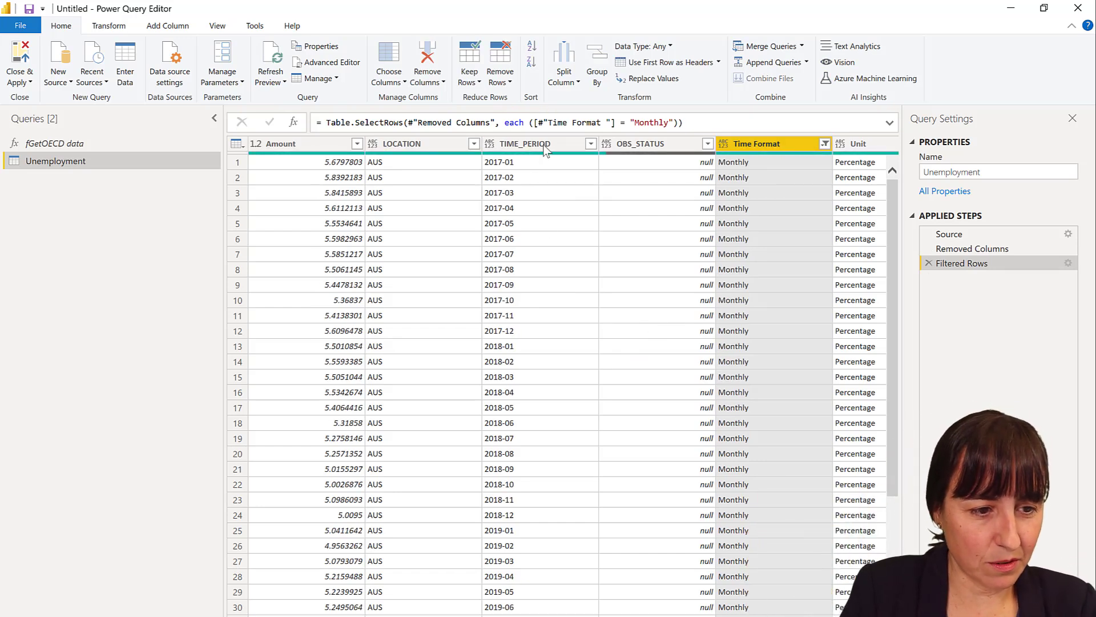
Delete the OBS_STATUS, Unit, Unit multiplier, Subject, Measure, Time and Observation Status columns
click(659, 144)
key(Delete)
click(776, 147)
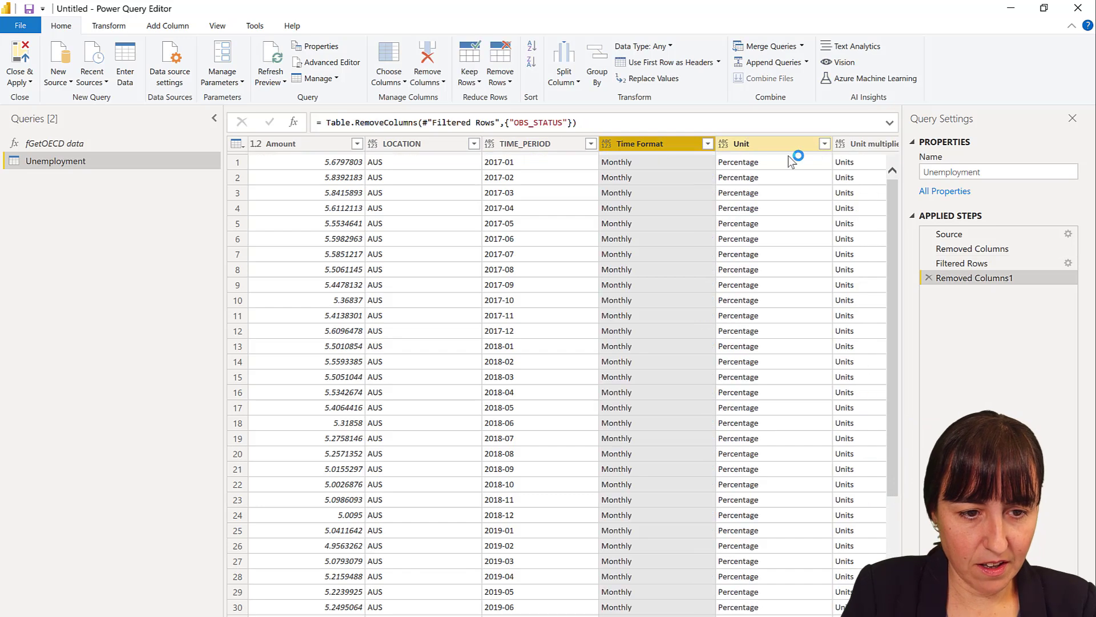
key(Delete)
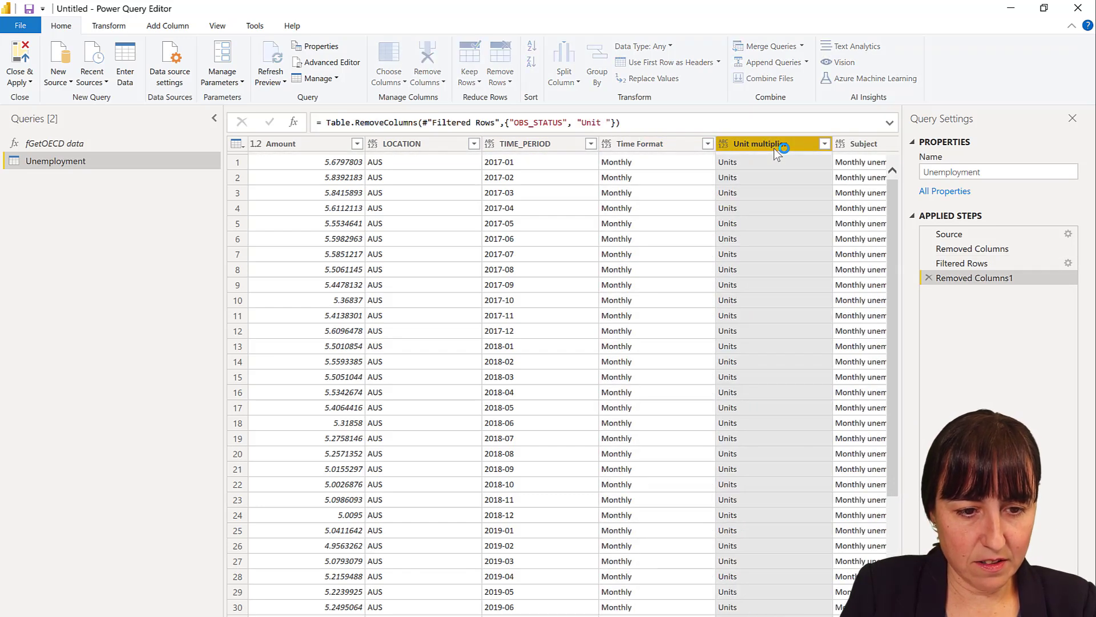
key(Delete)
key(Delete)
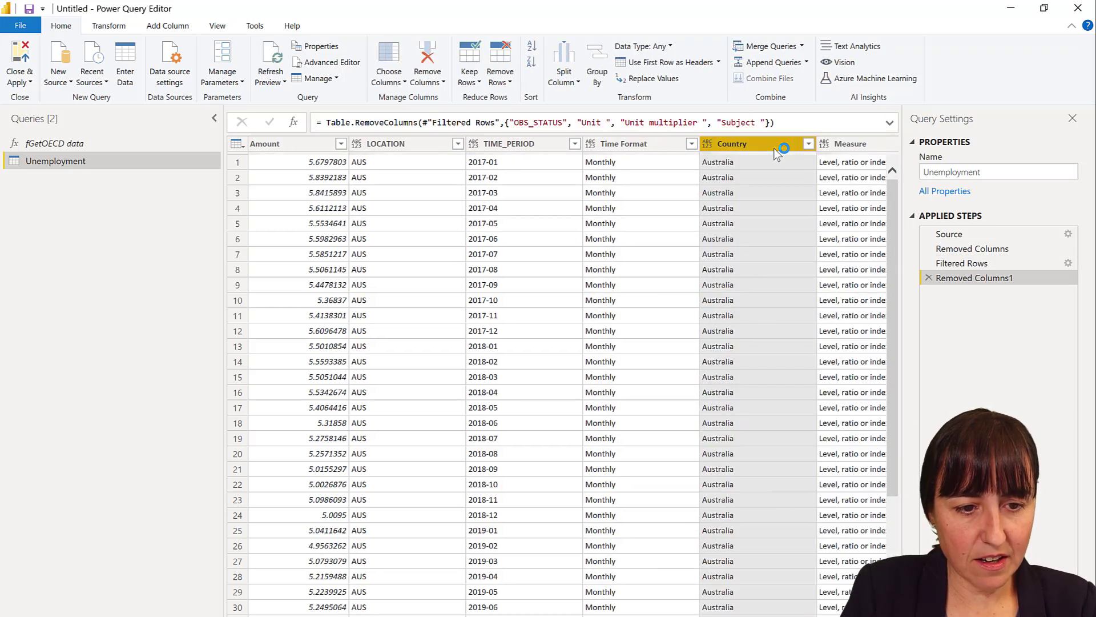
click(868, 149)
key(Delete)
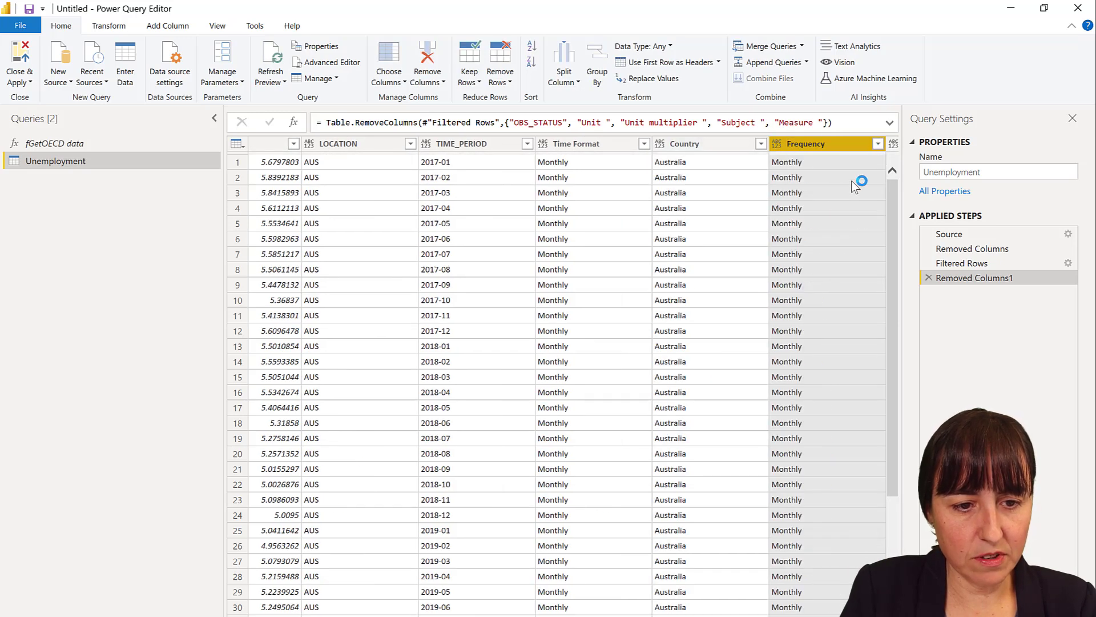
key(Delete)
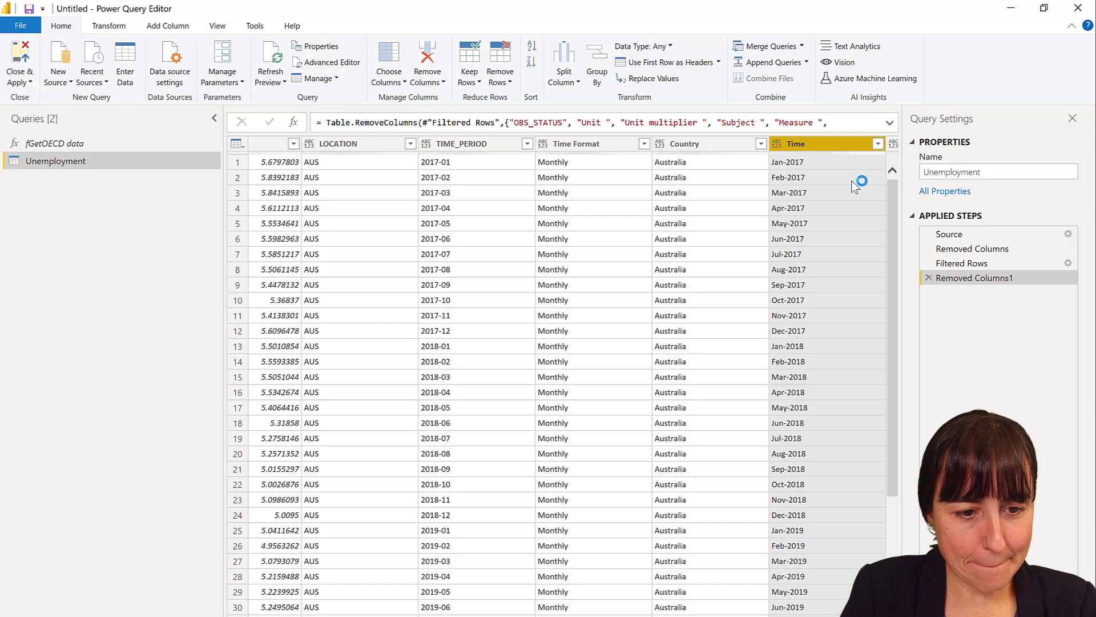
key(Delete)
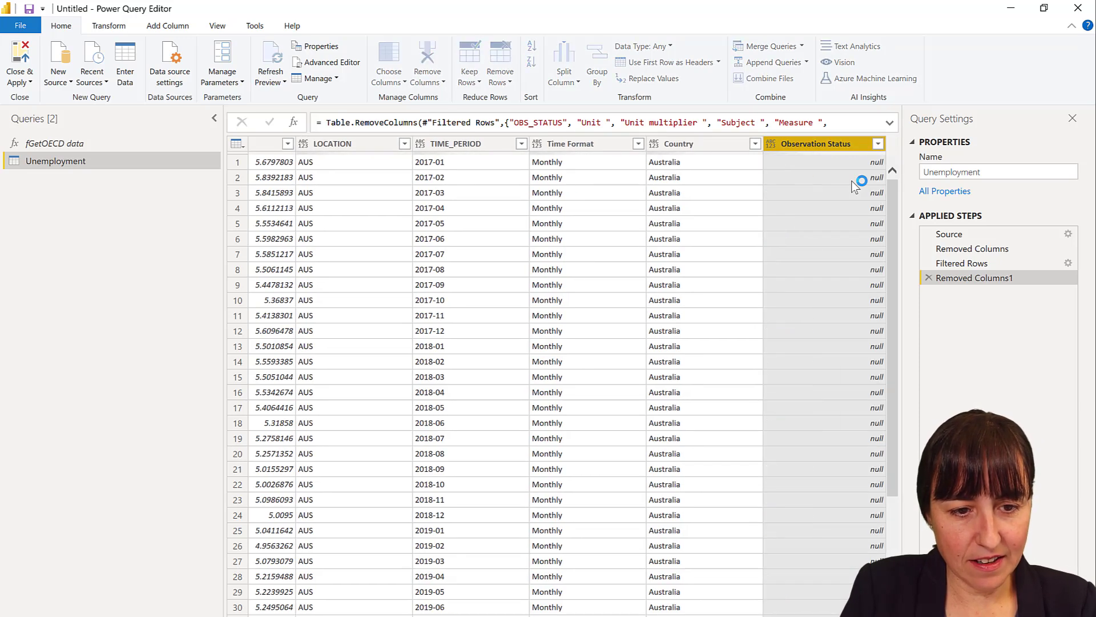
key(Delete)
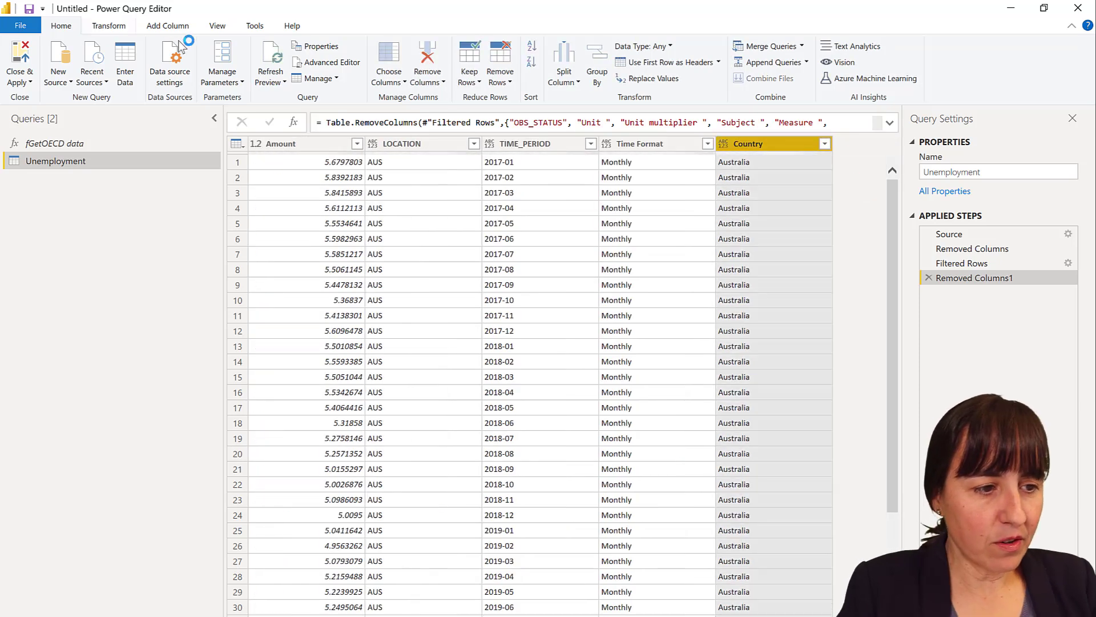
click(167, 25)
Add a custom Date column built from TIME_PERIOD and set its type to Date
click(68, 63)
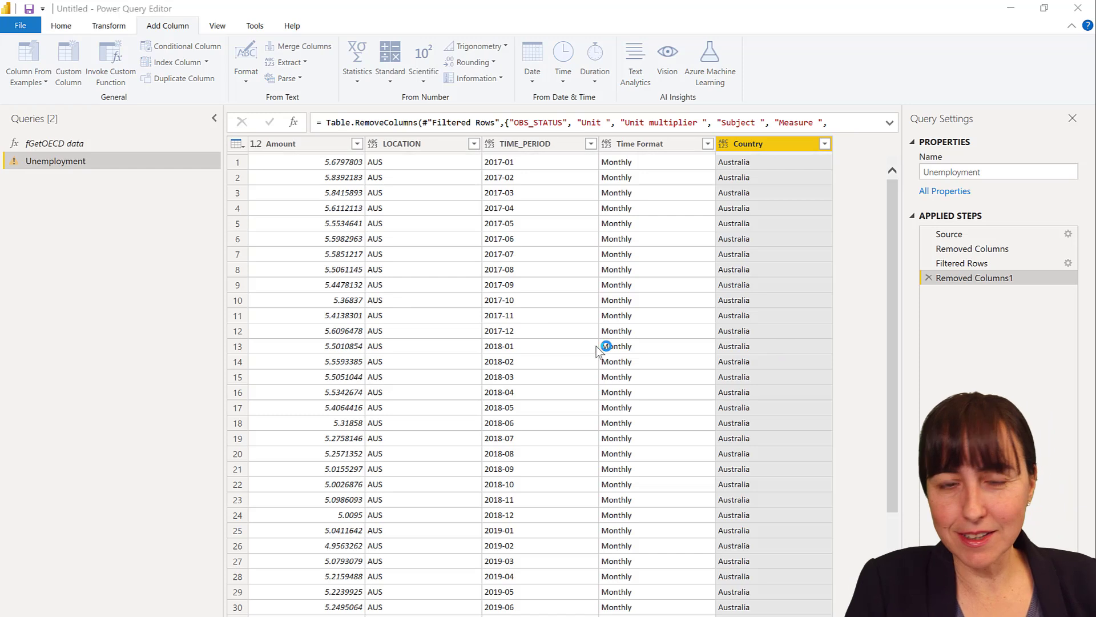
double_click(362, 281)
text(Da)
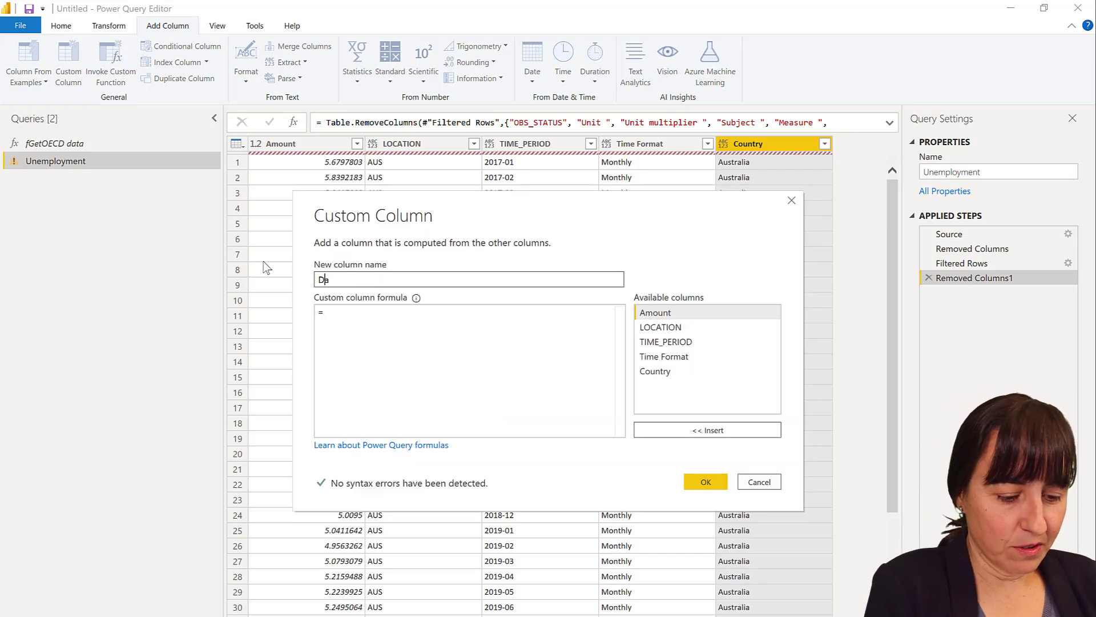
text(te)
click(374, 316)
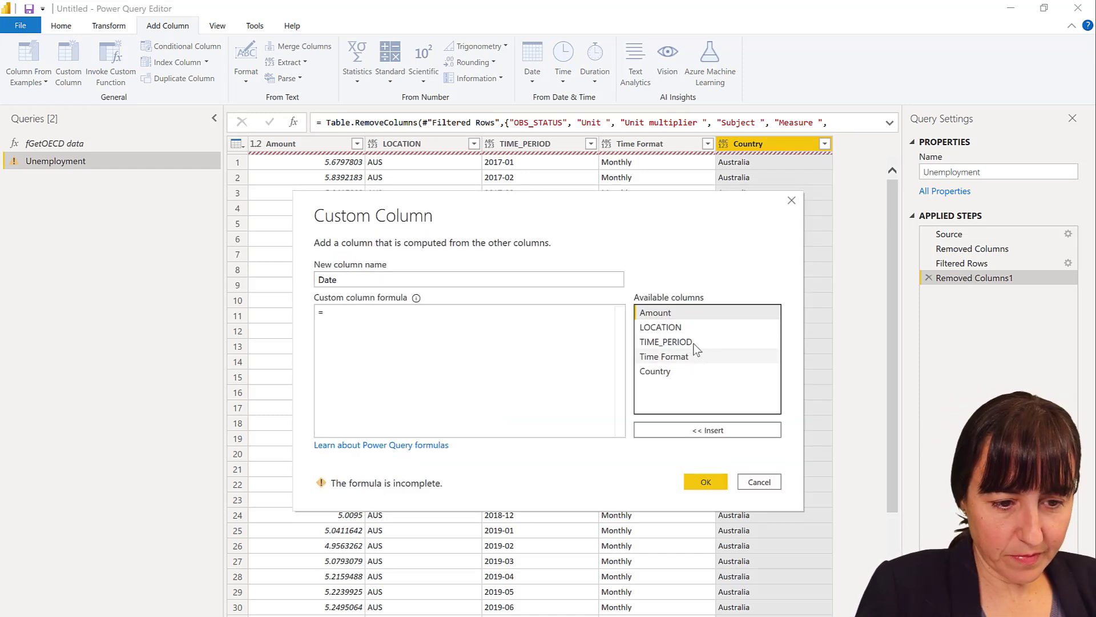
double_click(666, 342)
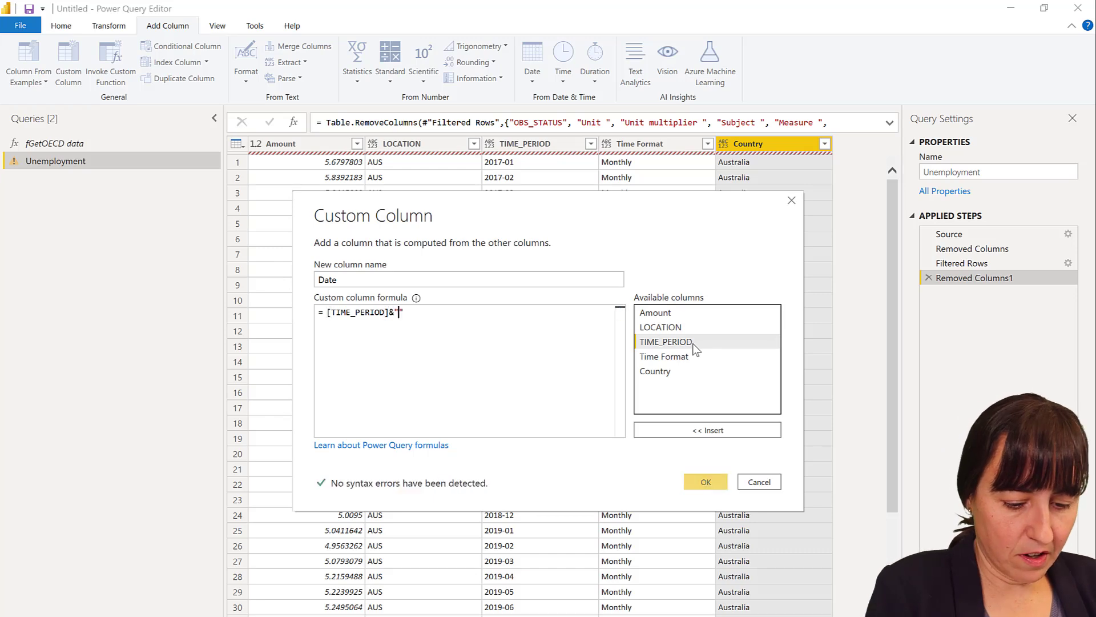
text(&"-01)
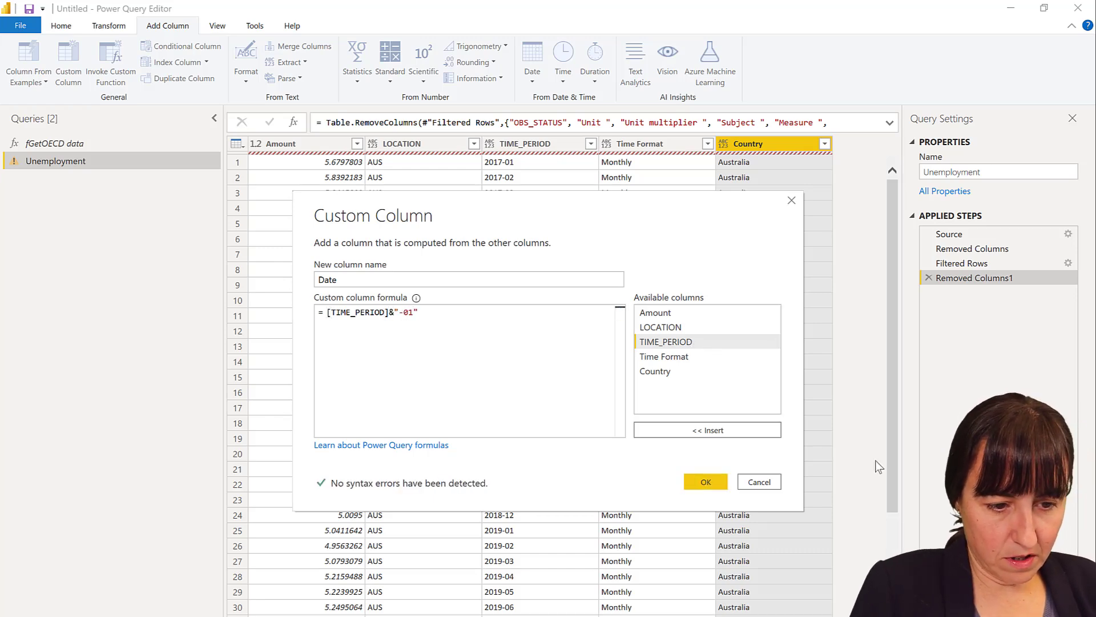
click(705, 481)
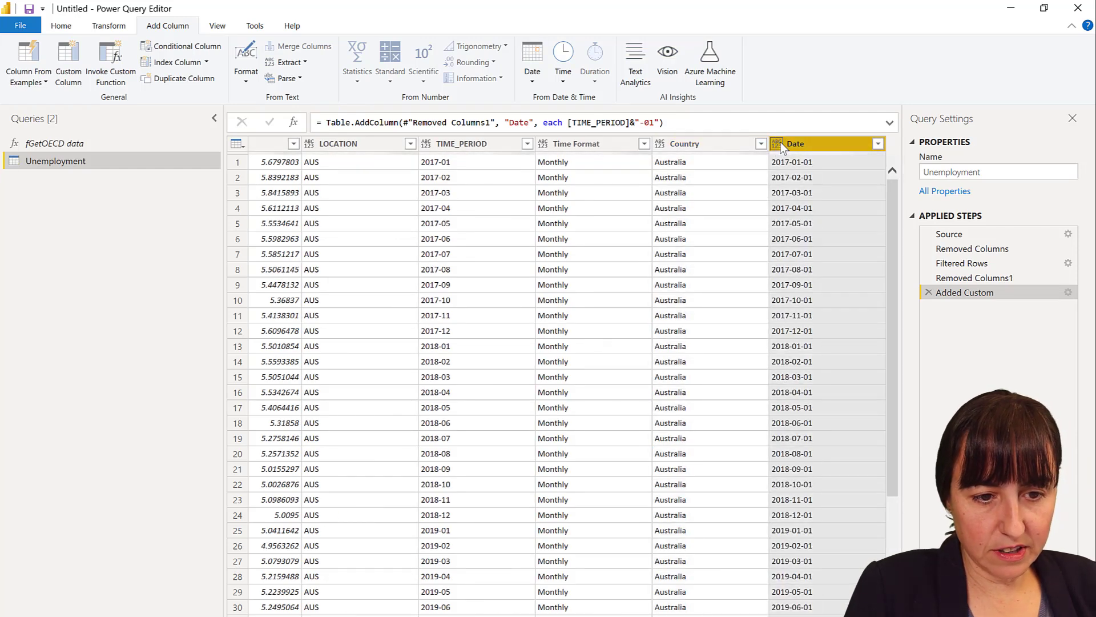
click(780, 143)
click(793, 224)
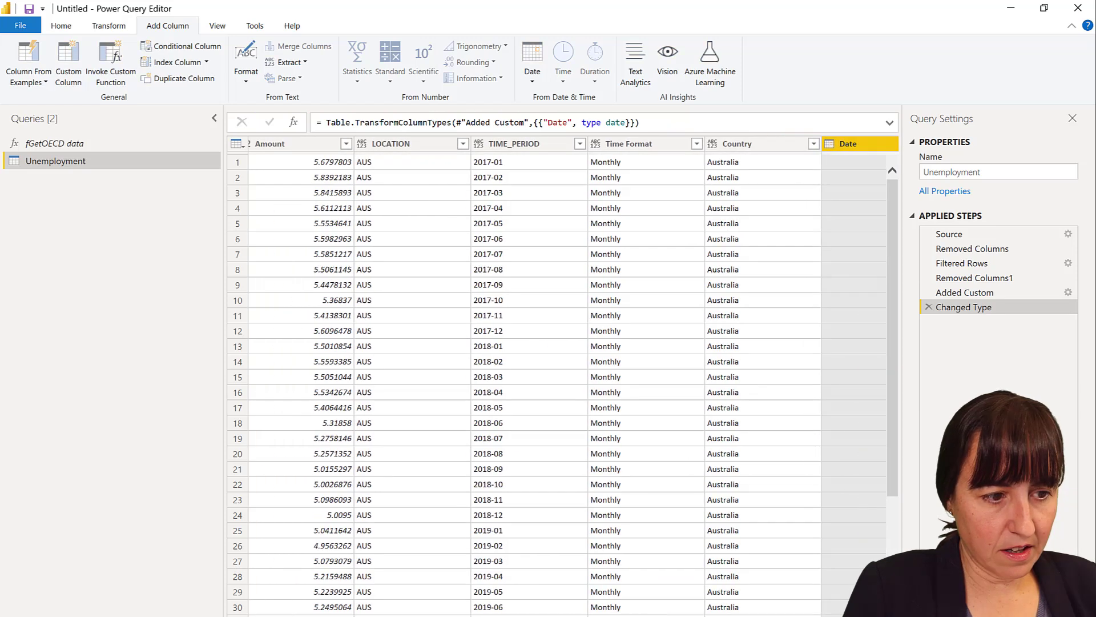
Set the LOCATION through Country columns to the Text data type
click(422, 144)
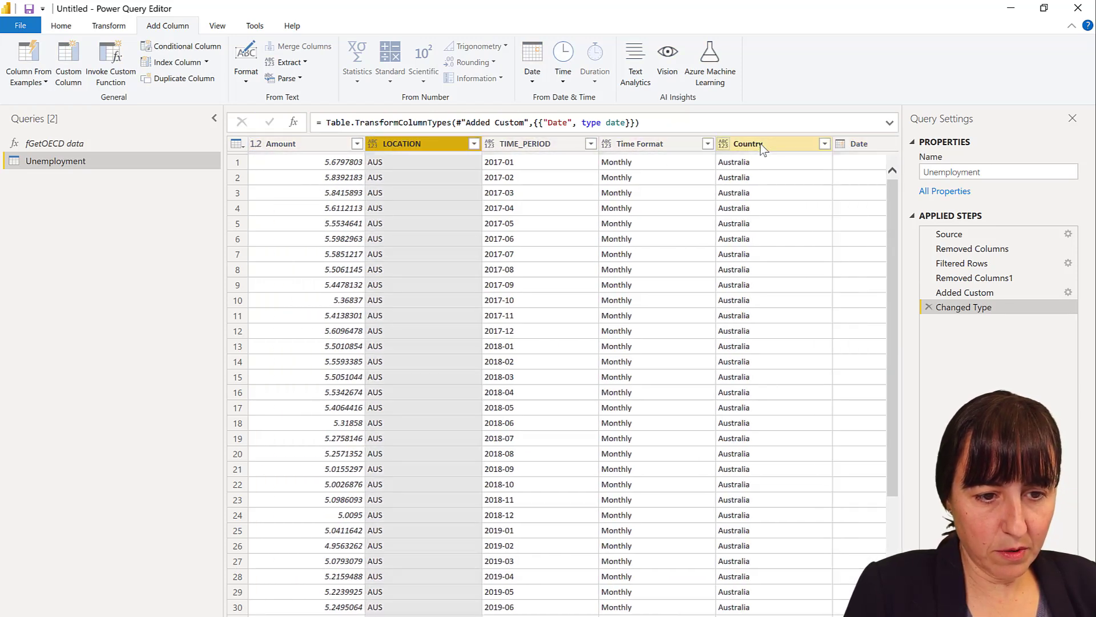
shift+click(762, 144)
click(61, 26)
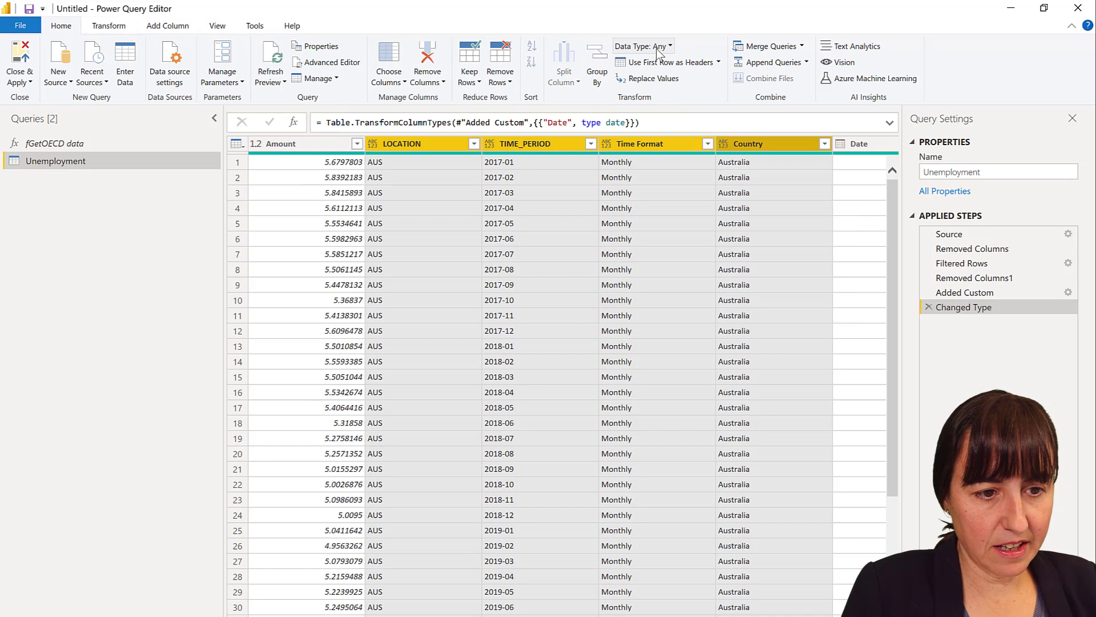
click(642, 46)
click(588, 217)
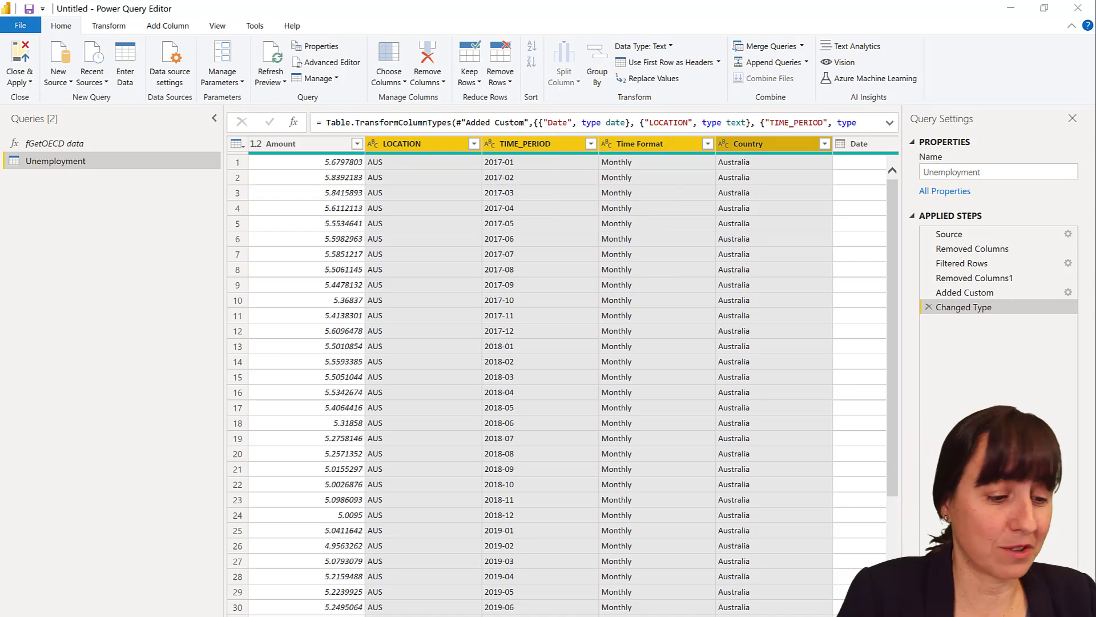
key(alt+Tab)
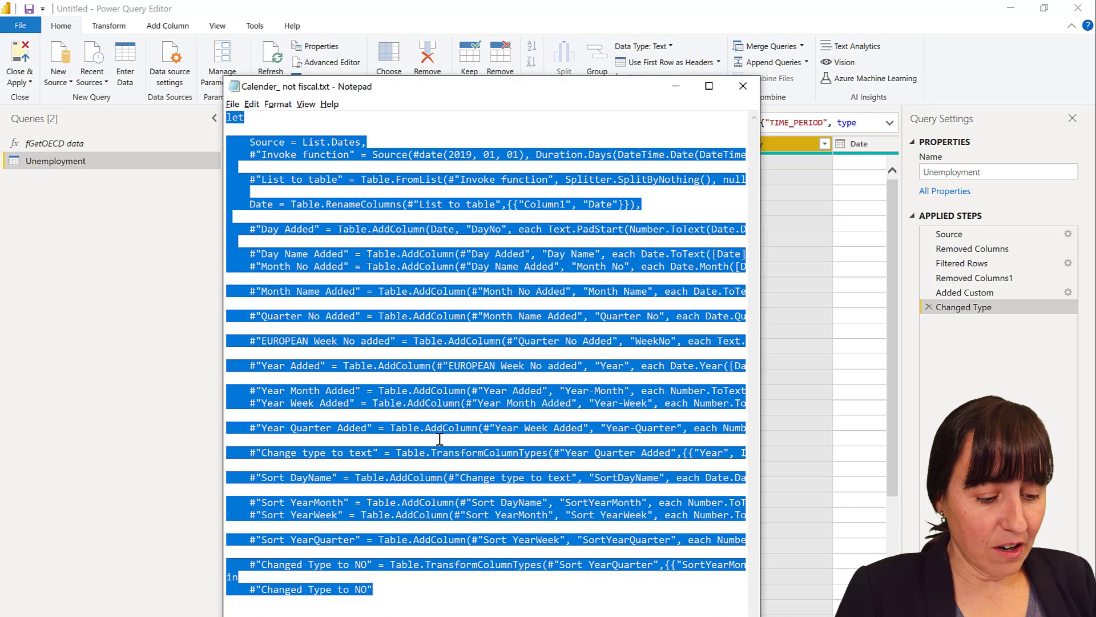
Create a new blank query whose code is replaced with the pasted date-table code
click(65, 223)
click(58, 80)
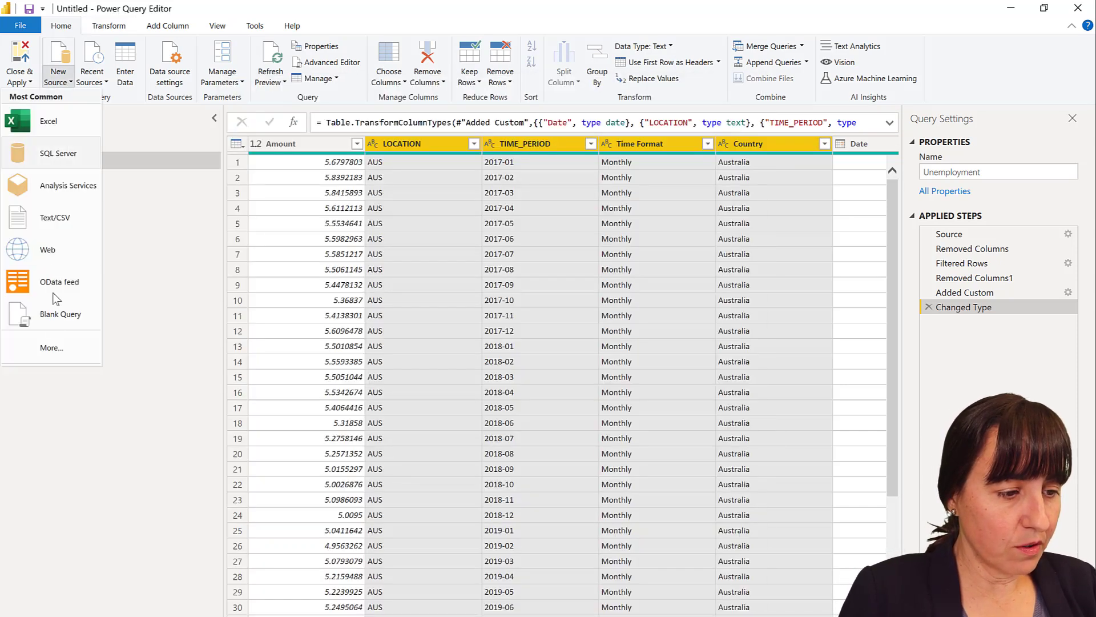
click(57, 318)
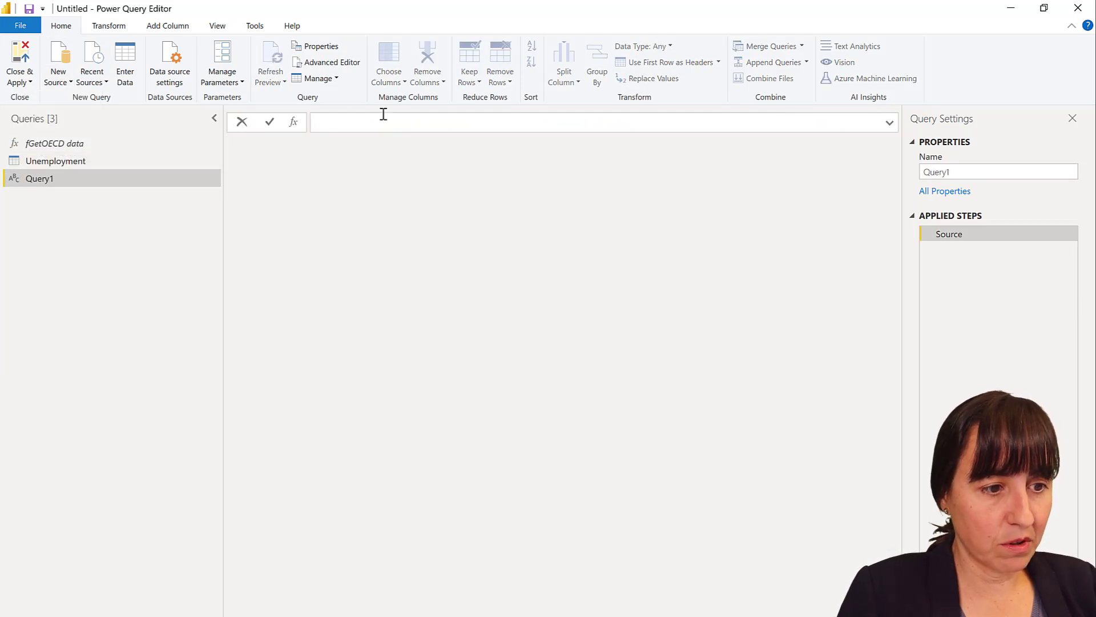
click(336, 63)
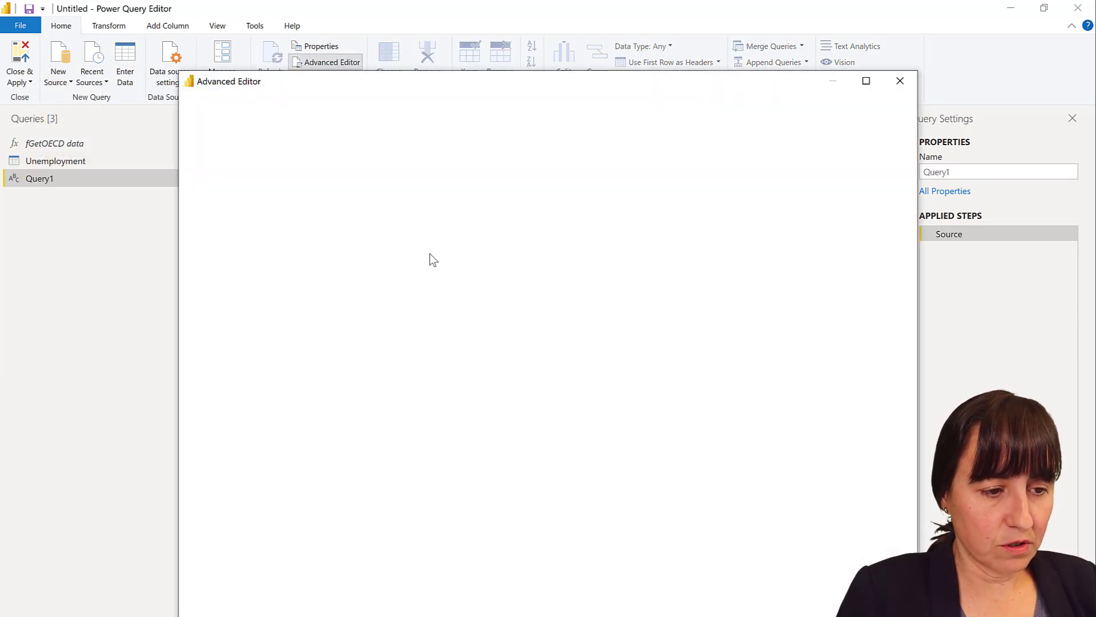
key(ctrl+a)
key(ctrl+v)
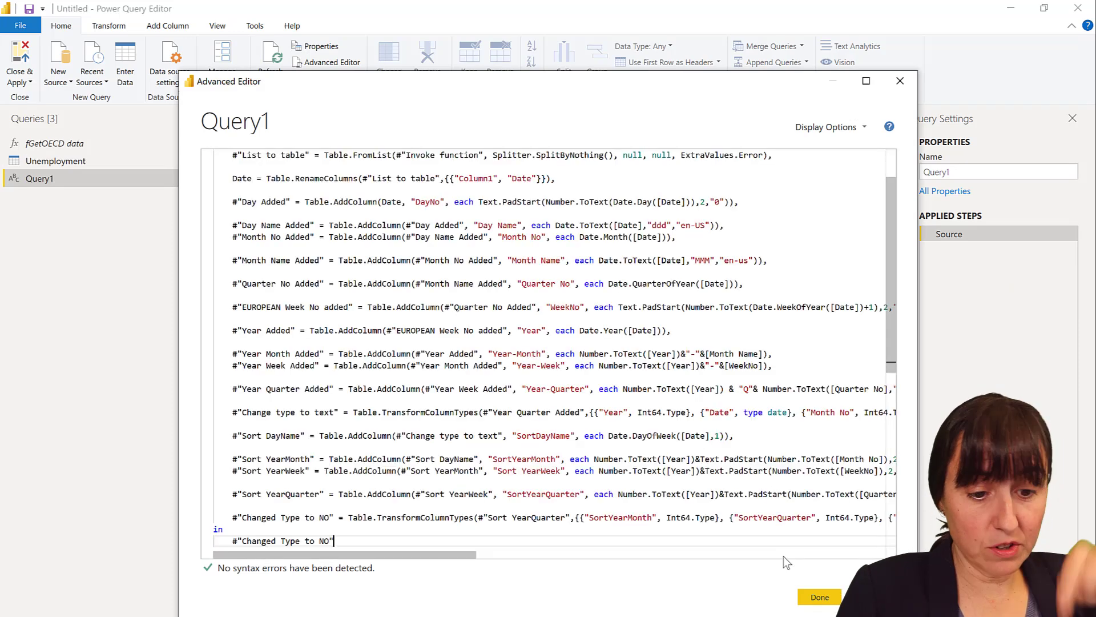
click(821, 596)
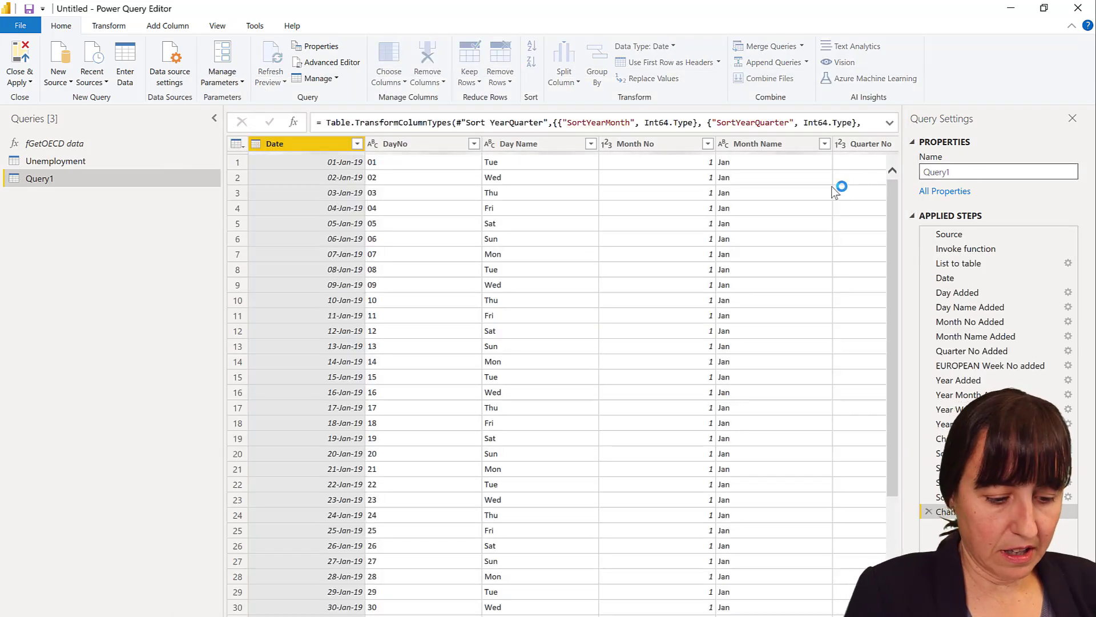
Name the new date-table query Calendar
text(V)
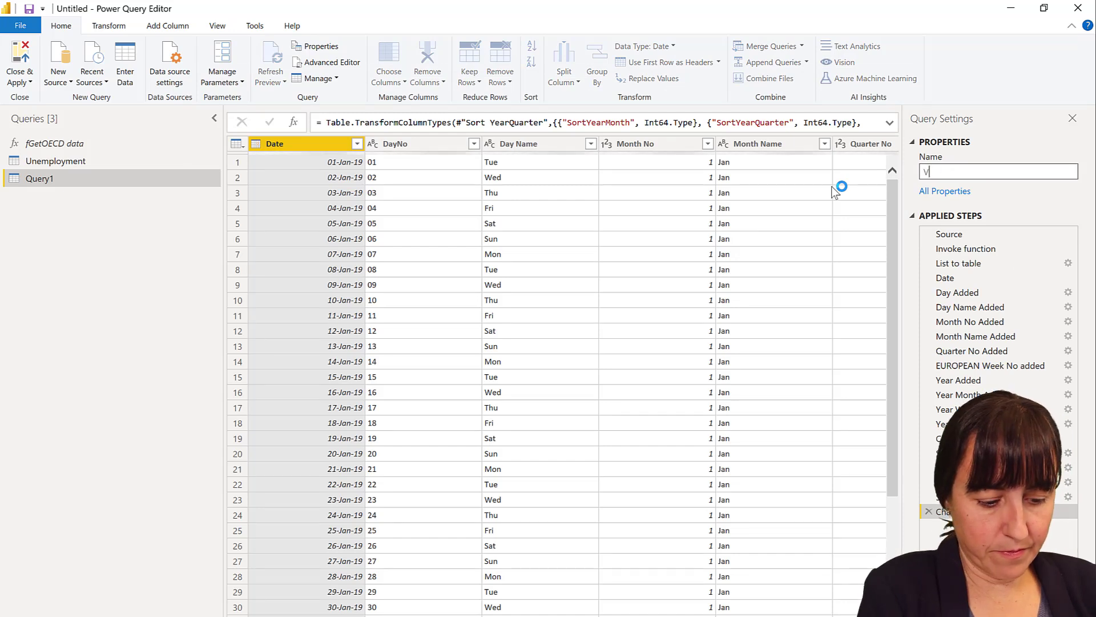
text(Calendar)
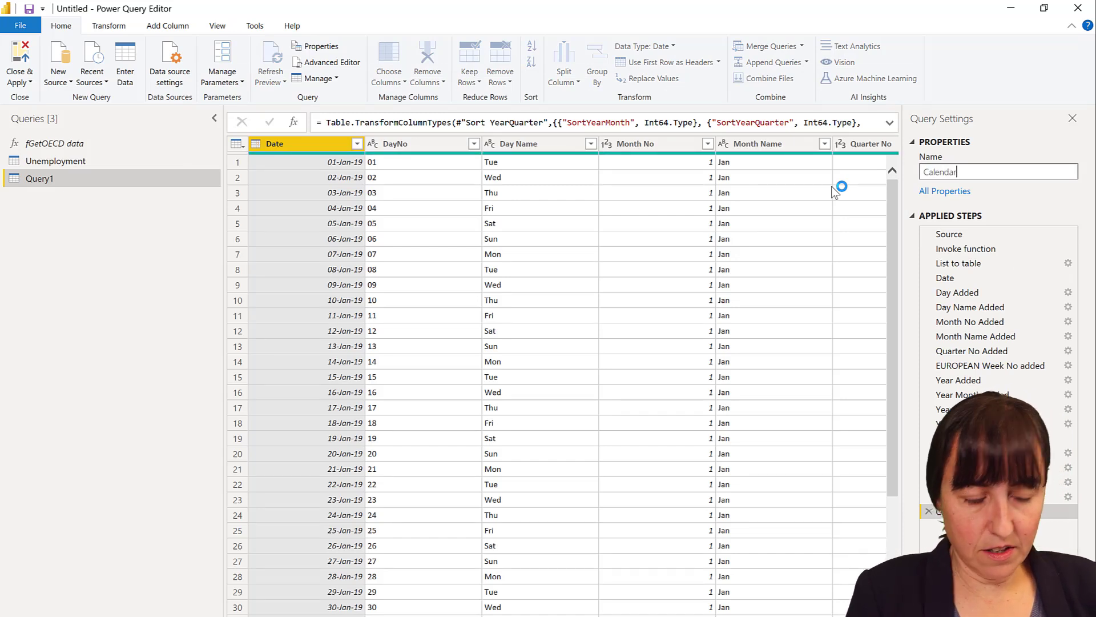
key(Return)
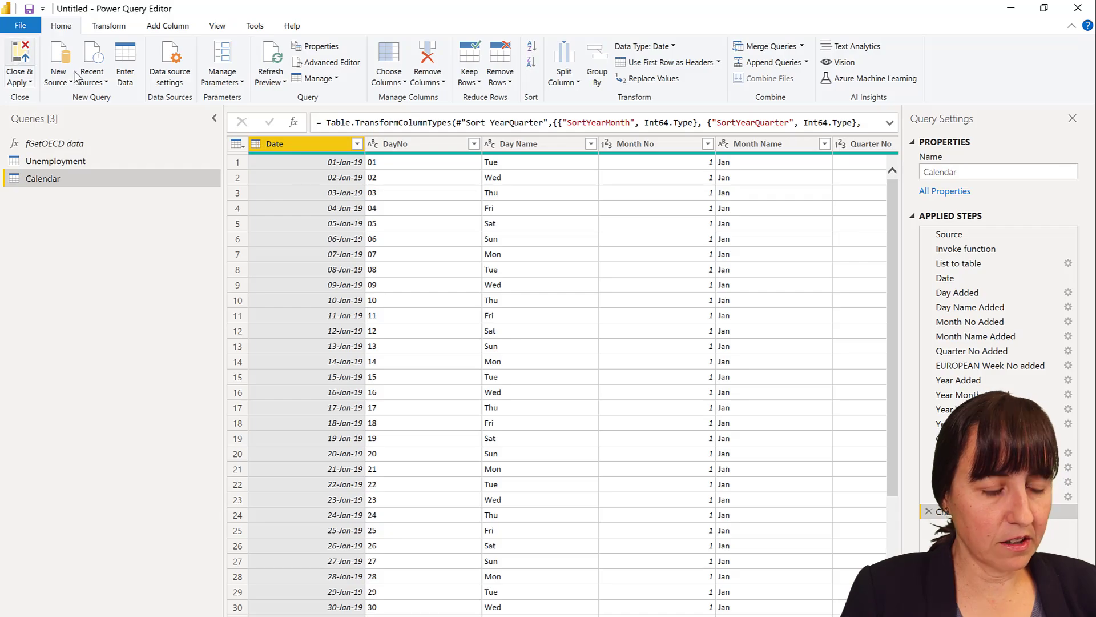
key(alt+Tab)
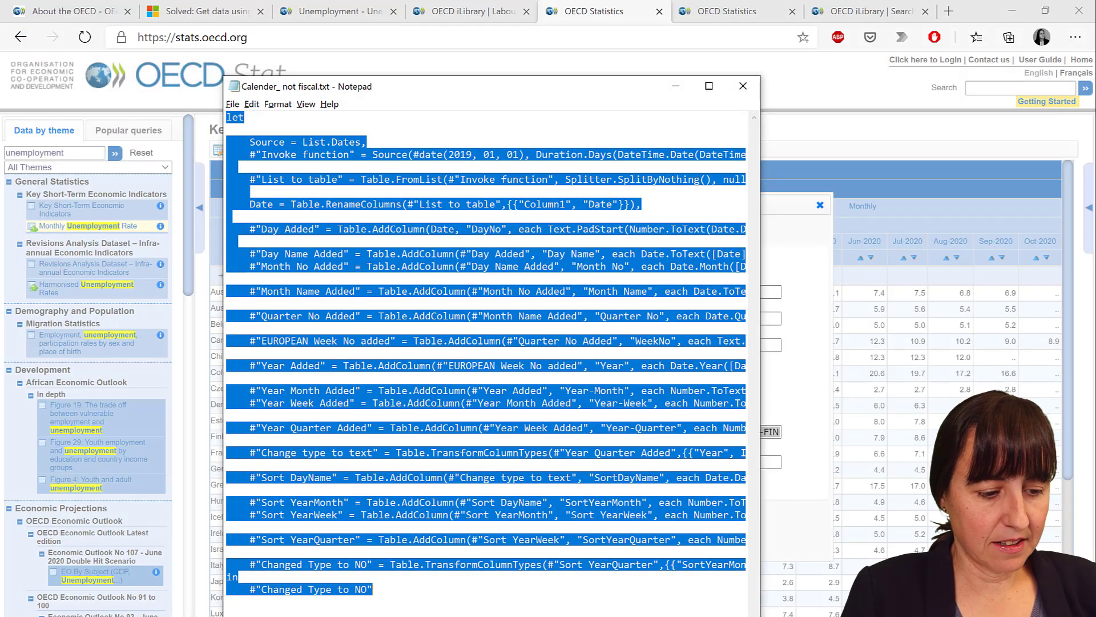
Switch back to the Power BI report, now loaded with the Calendar (693 rows) and Unemployment (1,517 rows) tables
key(alt+Tab)
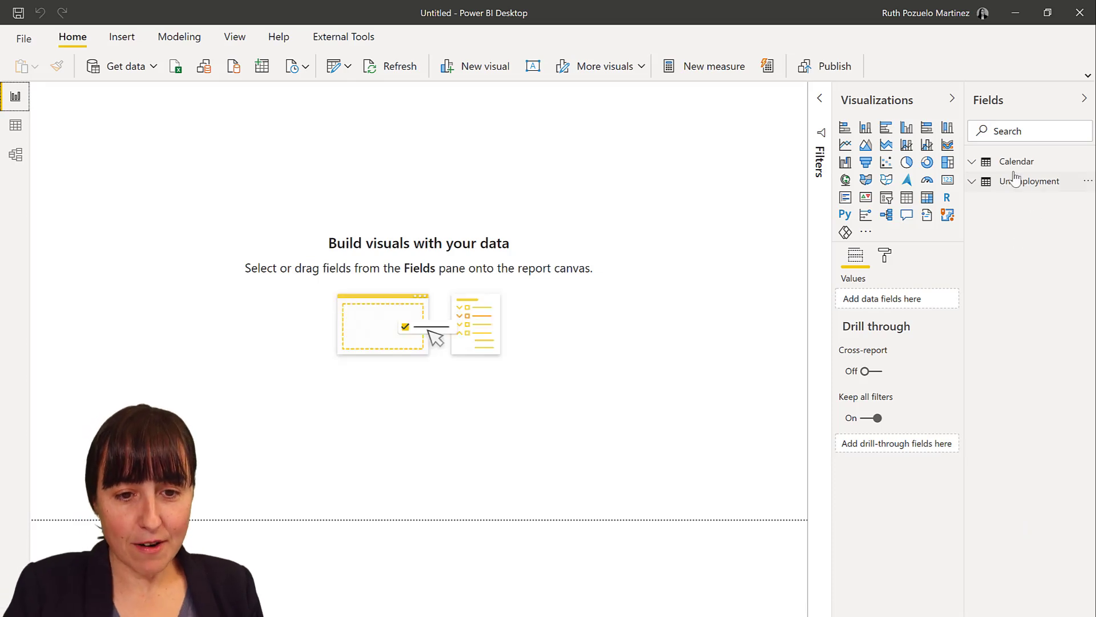
Mark Calendar as the date table keyed on its Date column, then view the model diagram
click(1016, 165)
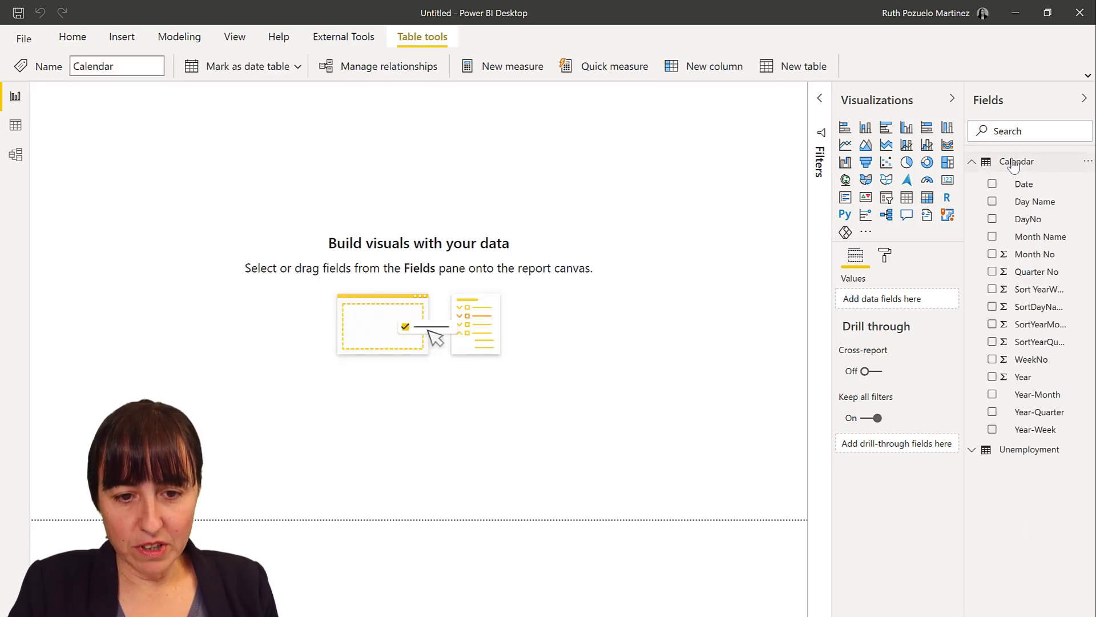
click(268, 74)
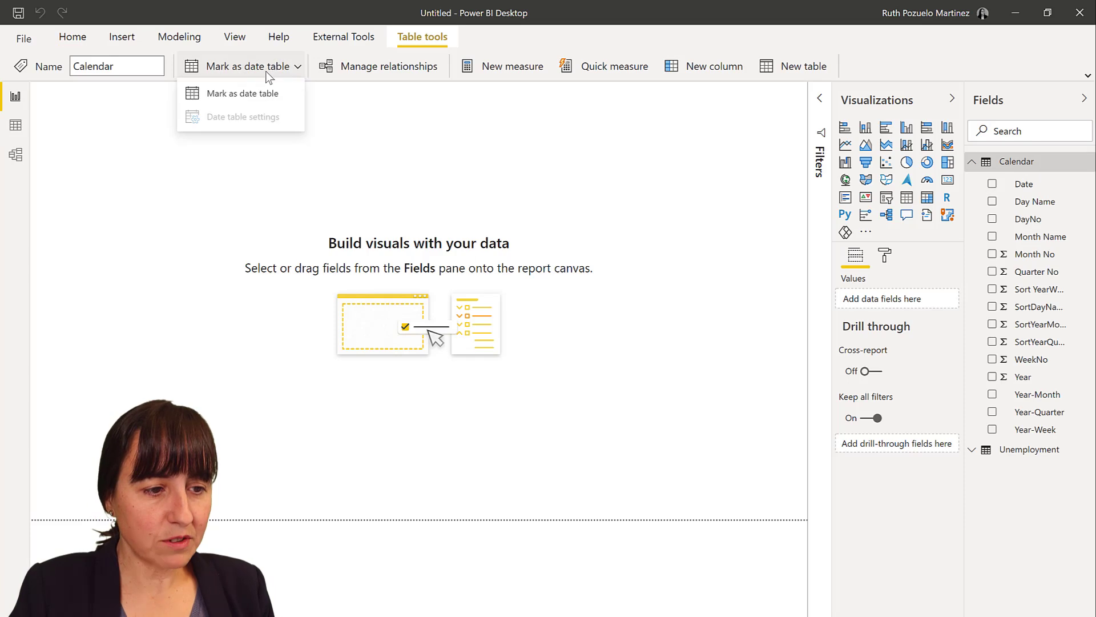
click(249, 100)
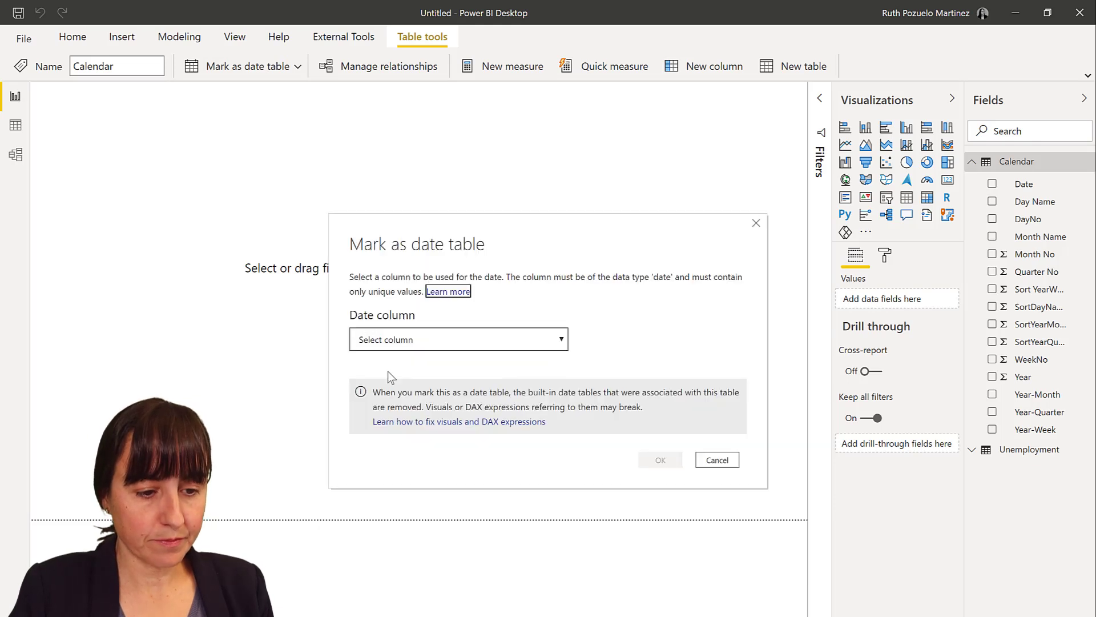
click(403, 342)
click(392, 384)
click(657, 461)
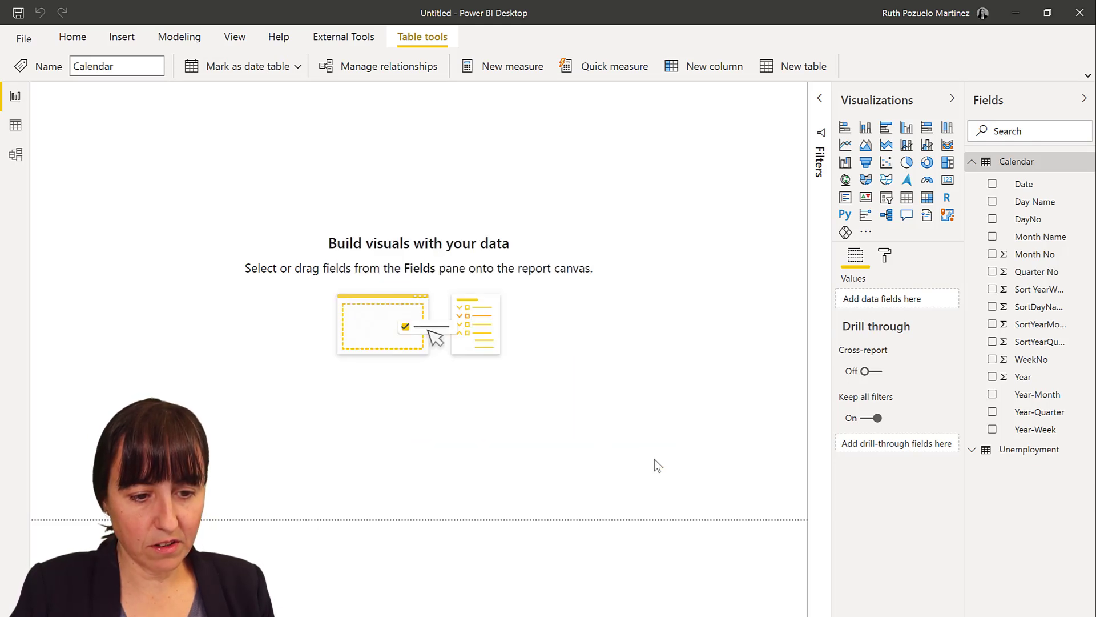
click(16, 154)
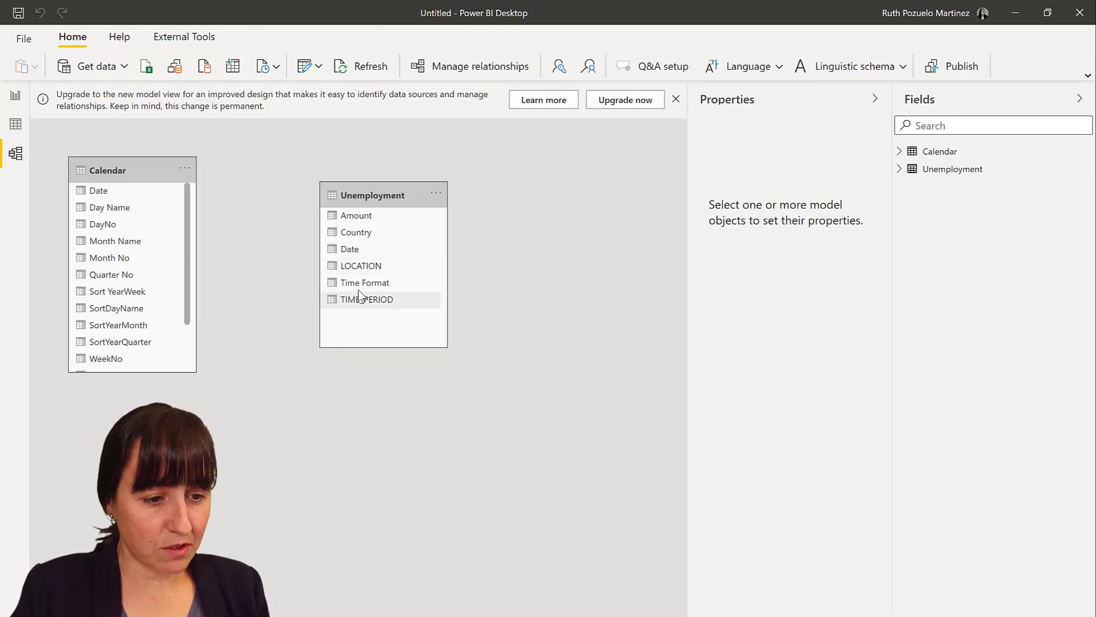
Relate Unemployment's Date to Calendar's Date, then hide Unemployment's Date field in the report
drag(347, 249, 109, 191)
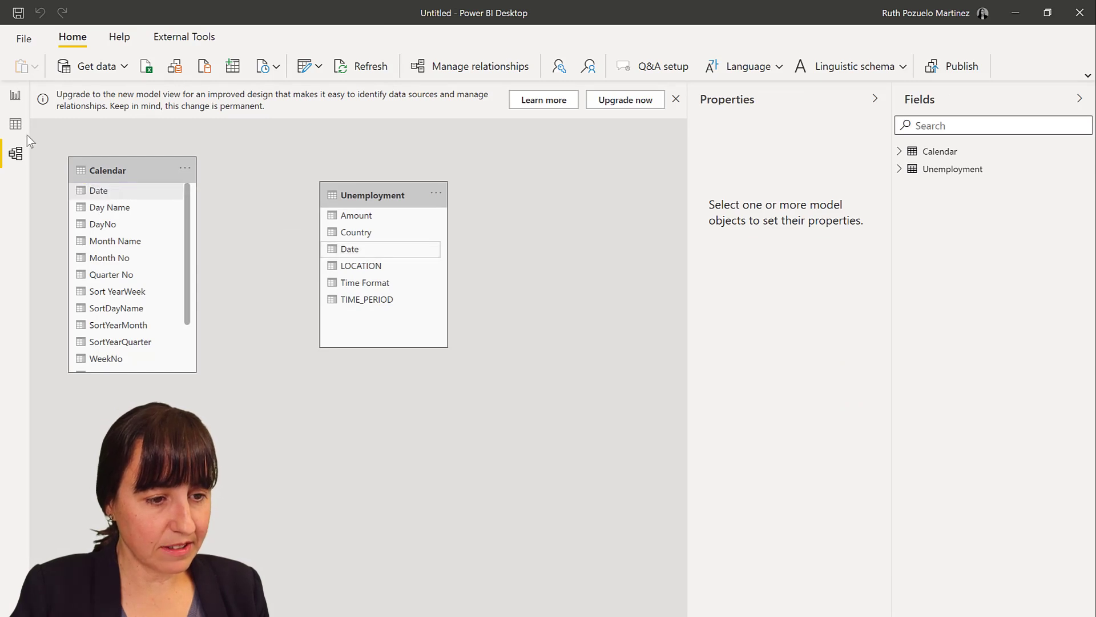
click(16, 97)
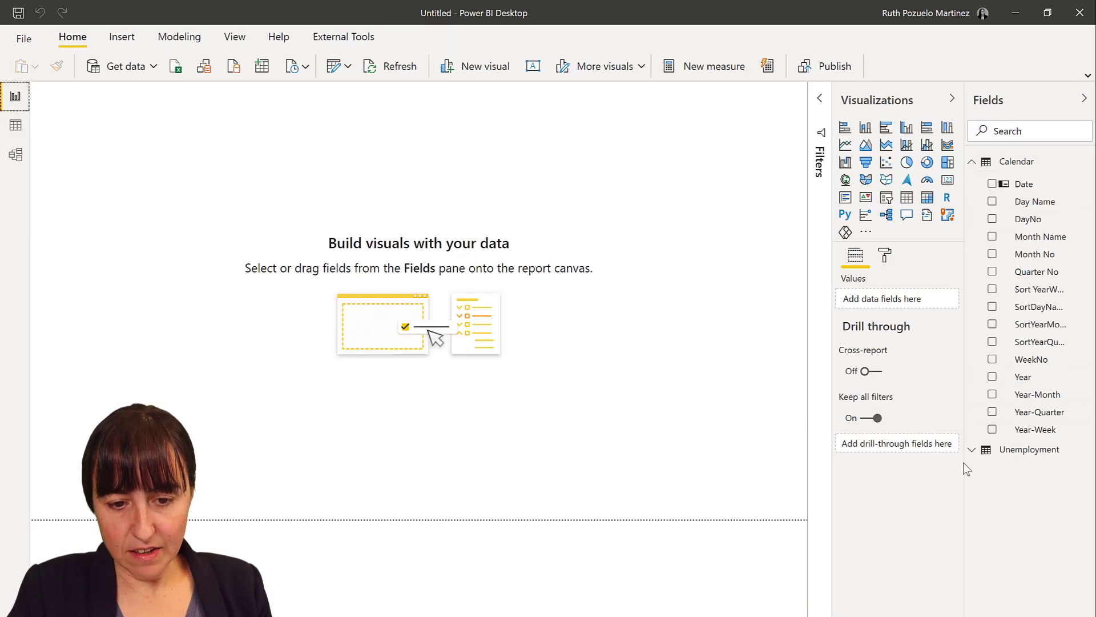
click(971, 449)
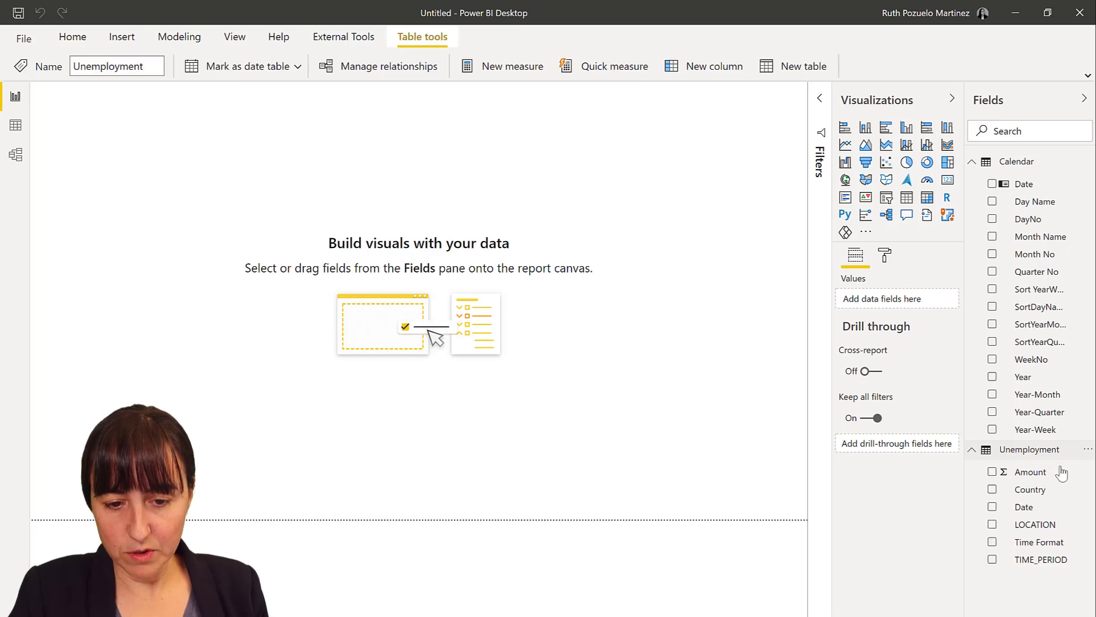
right_click(1023, 507)
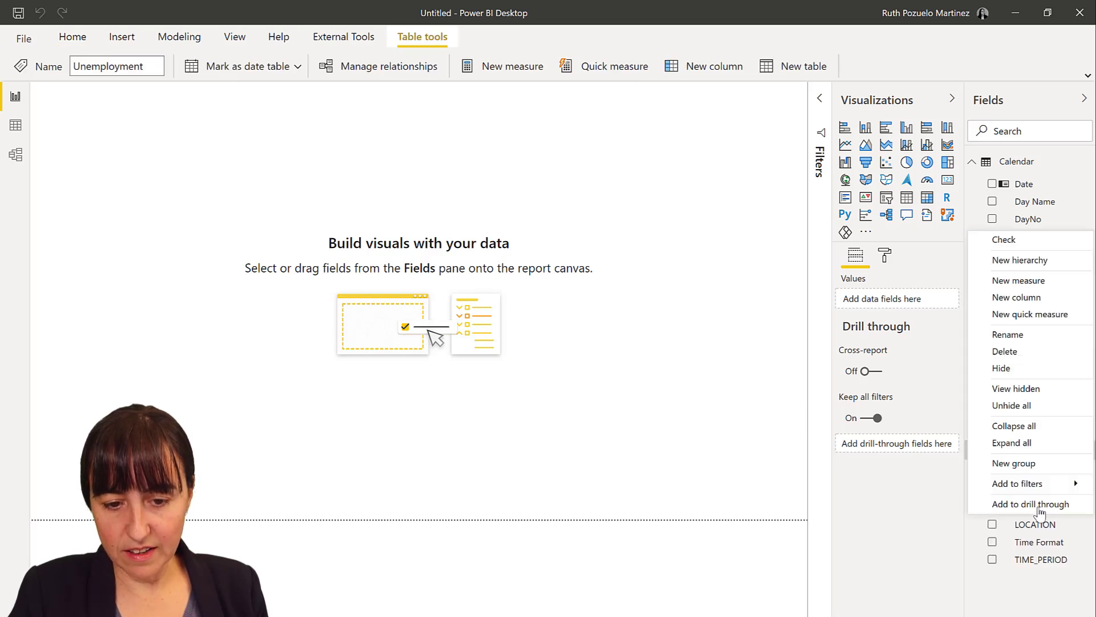
click(1037, 372)
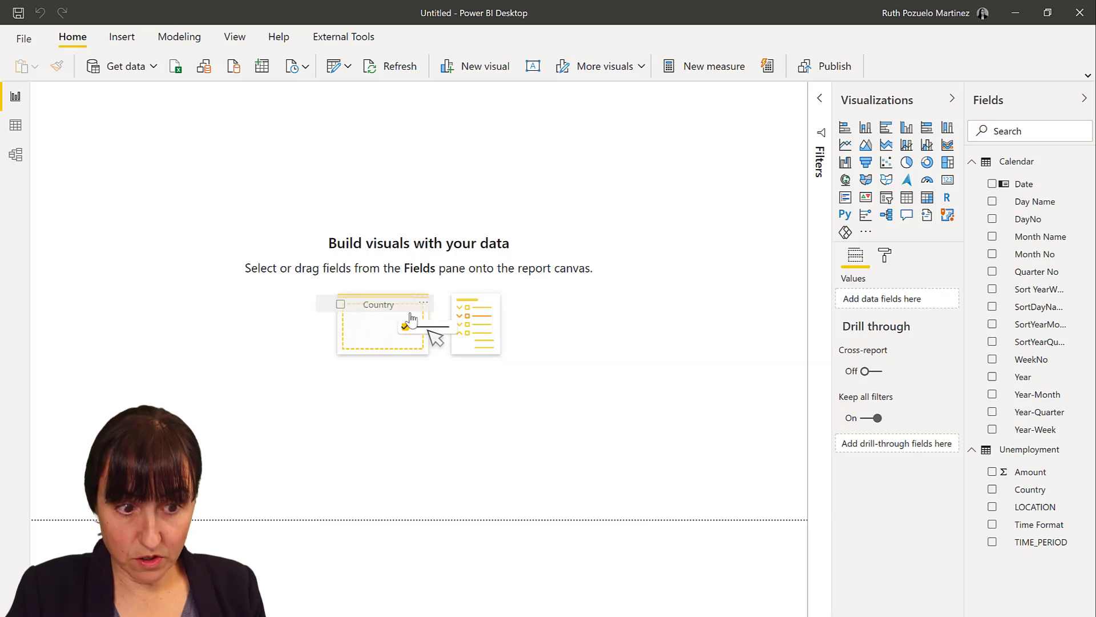
Add Calendar's Date to the Country visual and enlarge it across the canvas
click(1026, 185)
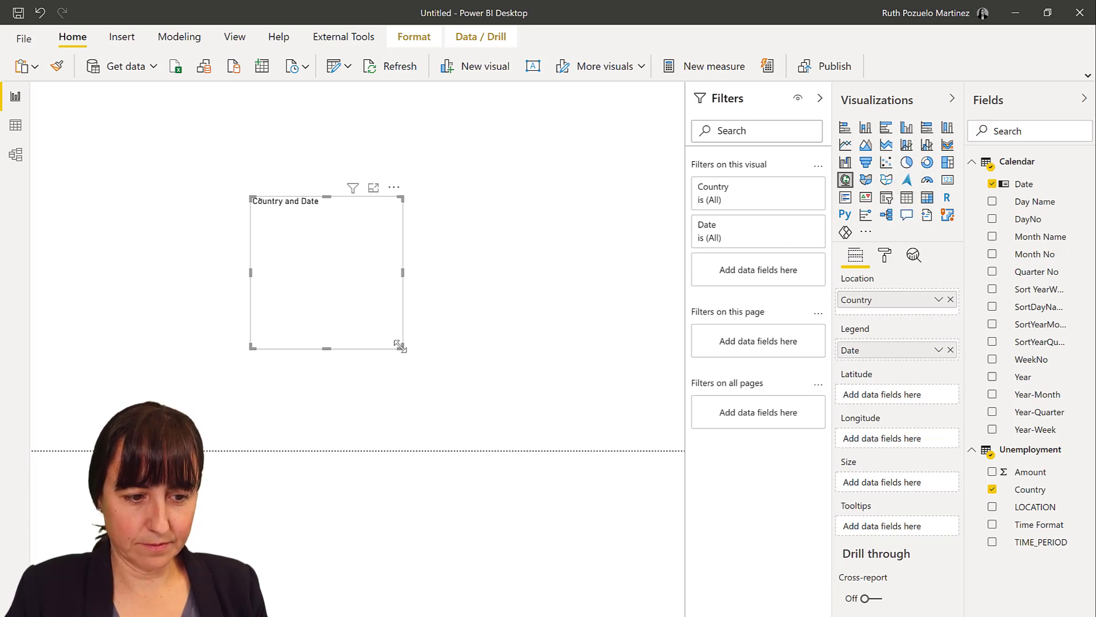
drag(400, 346, 647, 371)
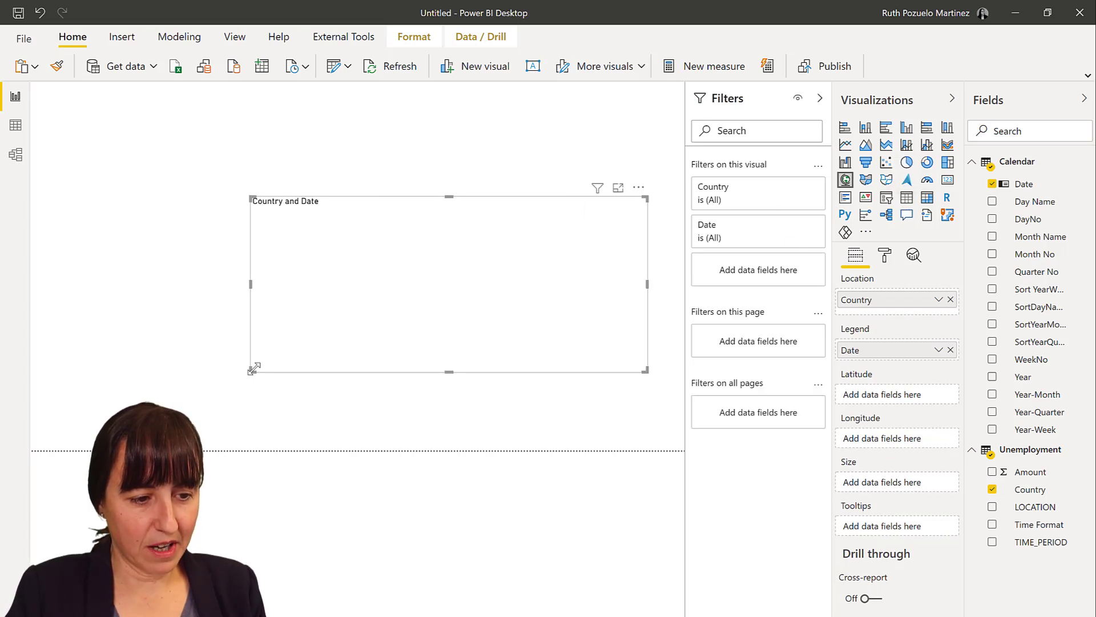
drag(252, 370, 62, 384)
Convert it to a line chart of Amount over Date with Country as the legend
click(847, 147)
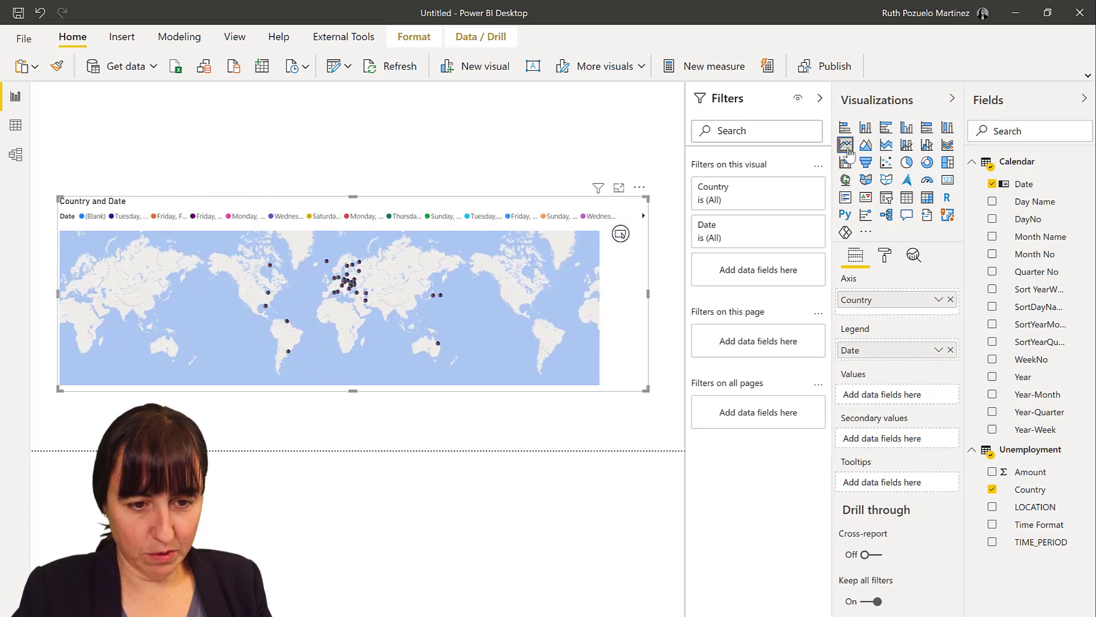
click(839, 149)
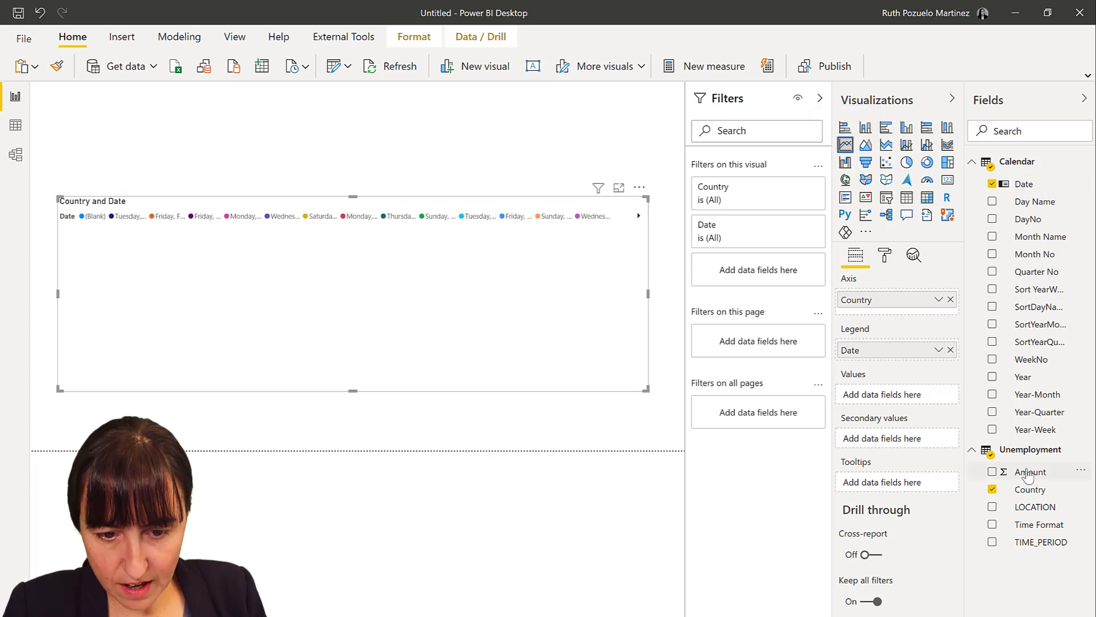
drag(1028, 474, 895, 400)
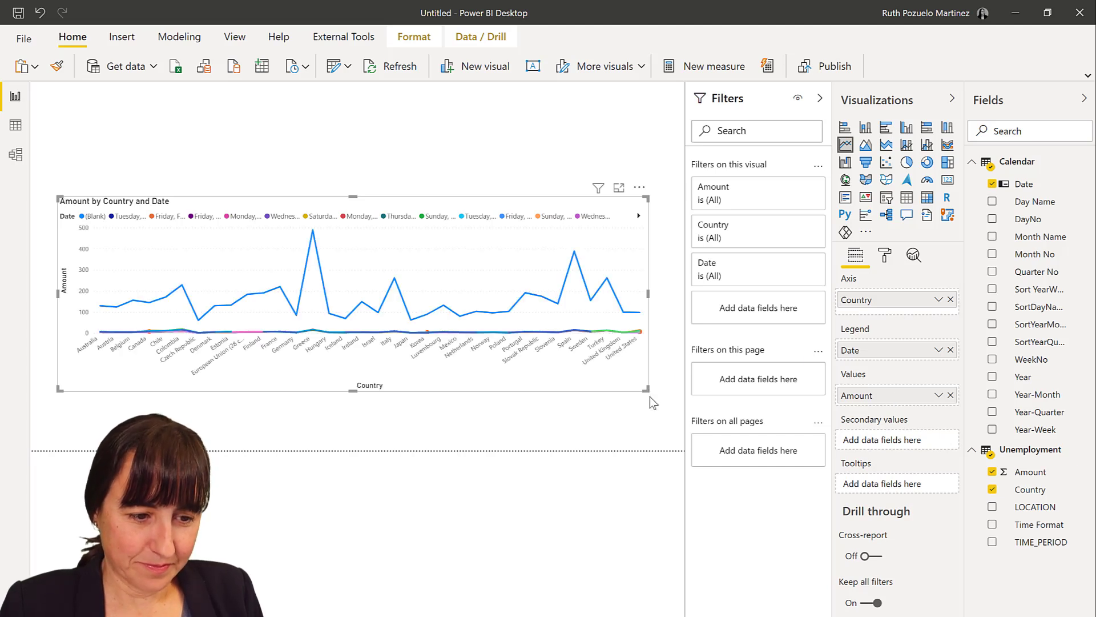
drag(650, 397, 649, 412)
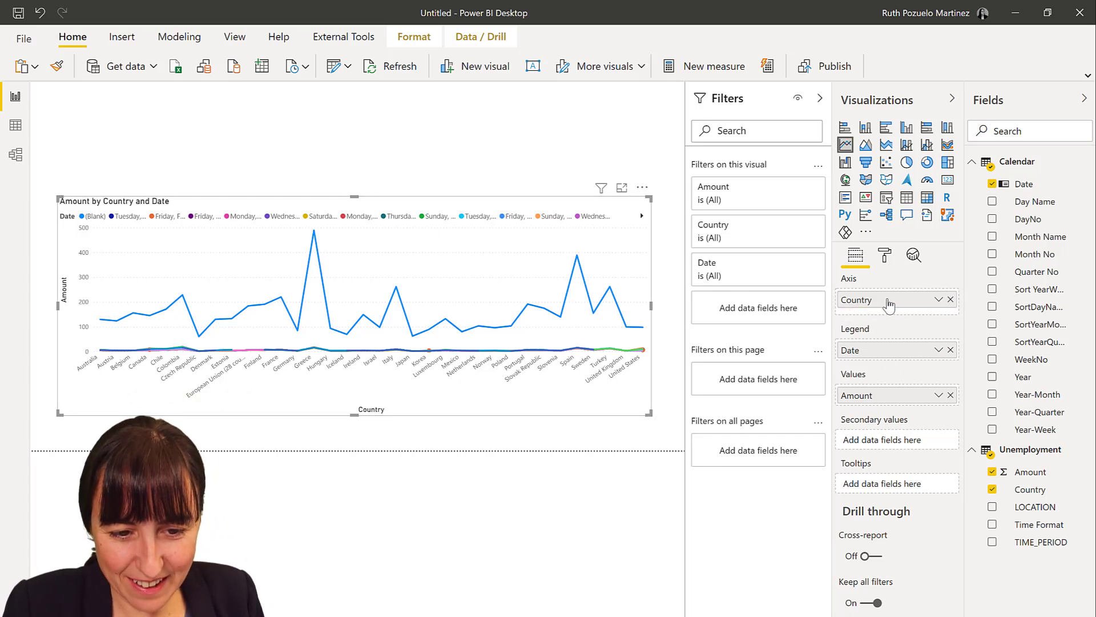
drag(889, 300, 893, 371)
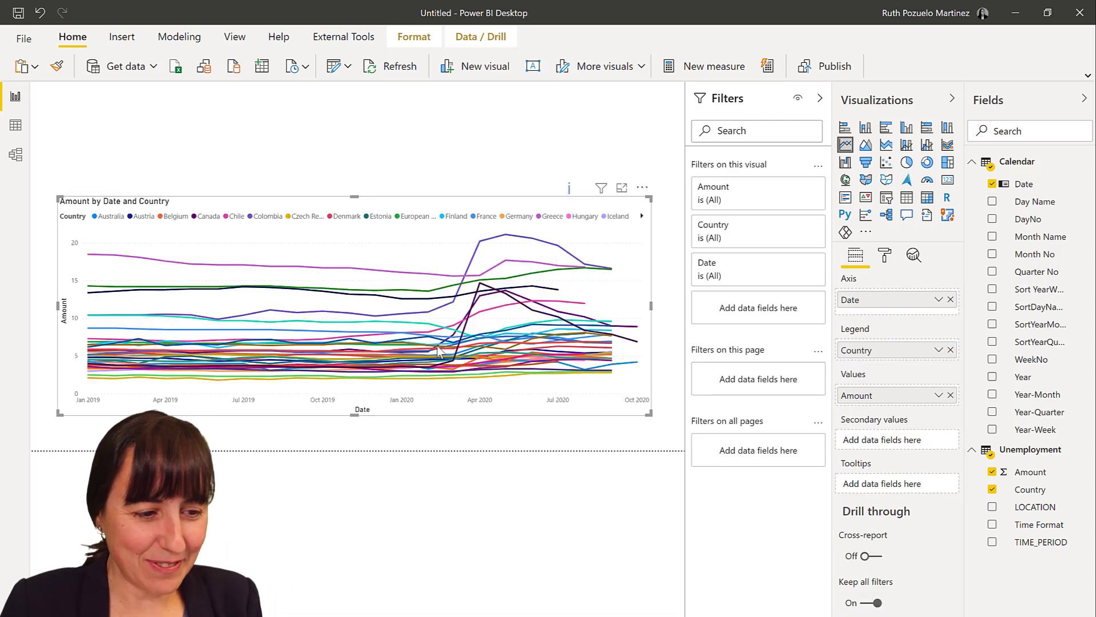
Turn on the chart's zoom slider and test it by narrowing, then restoring, the date range
click(884, 255)
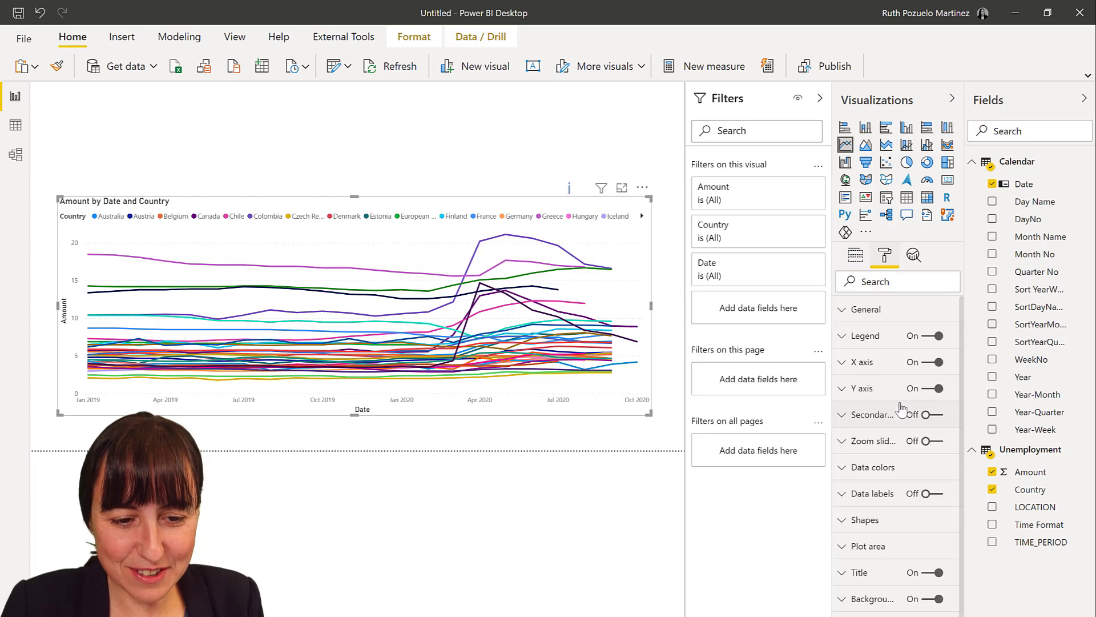
click(926, 442)
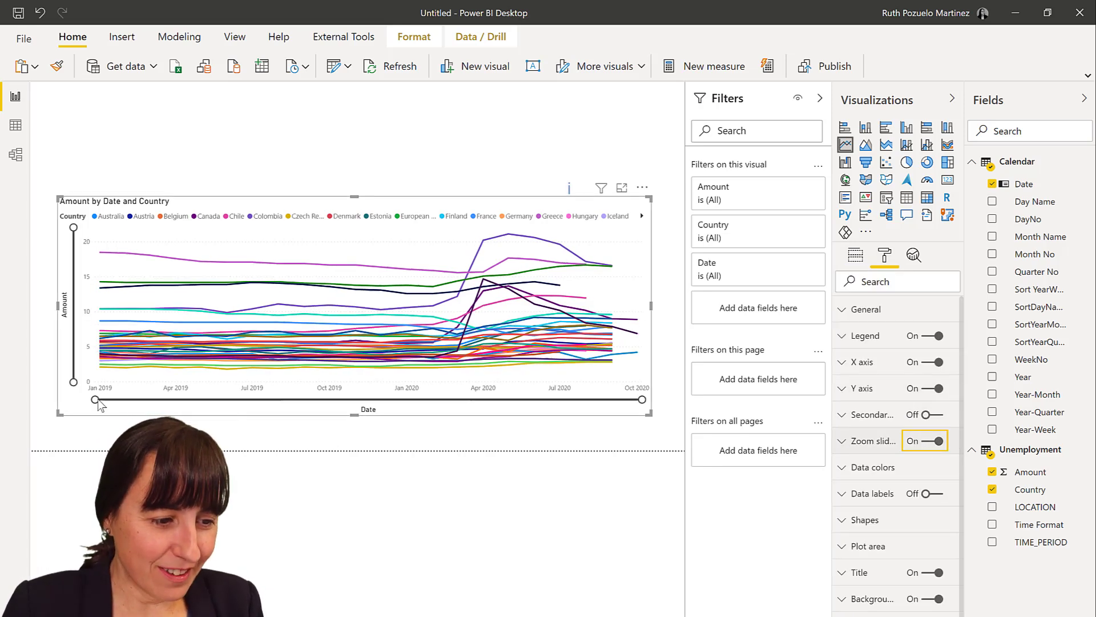
drag(95, 399, 99, 399)
mouse_move(318, 410)
mouse_down()
mouse_move(378, 410)
mouse_move(323, 402)
mouse_up()
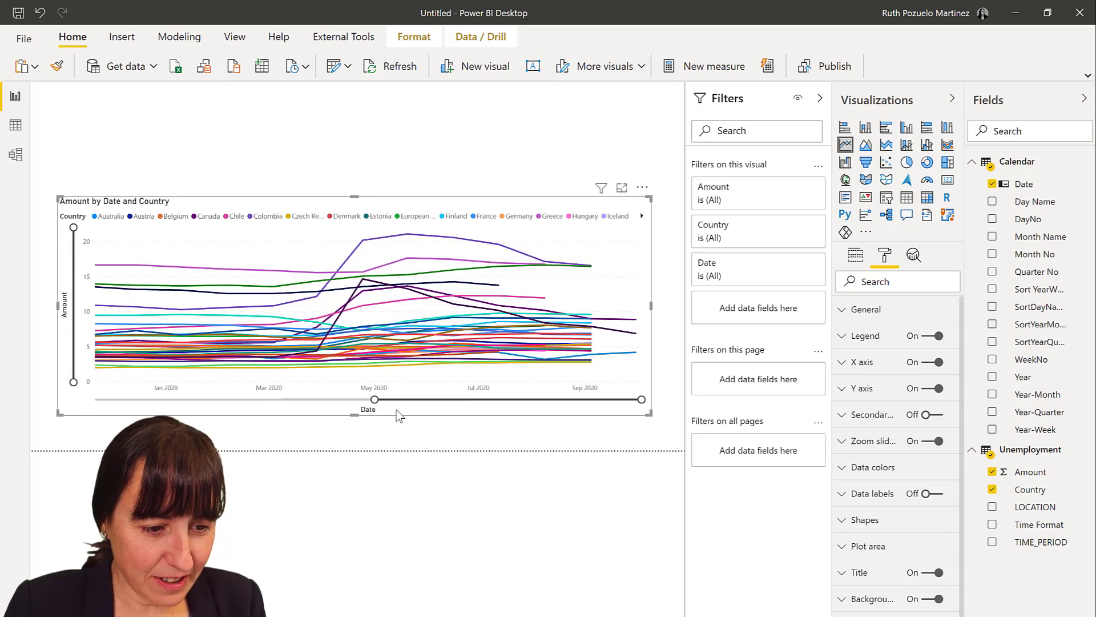
drag(24, 415, 40, 406)
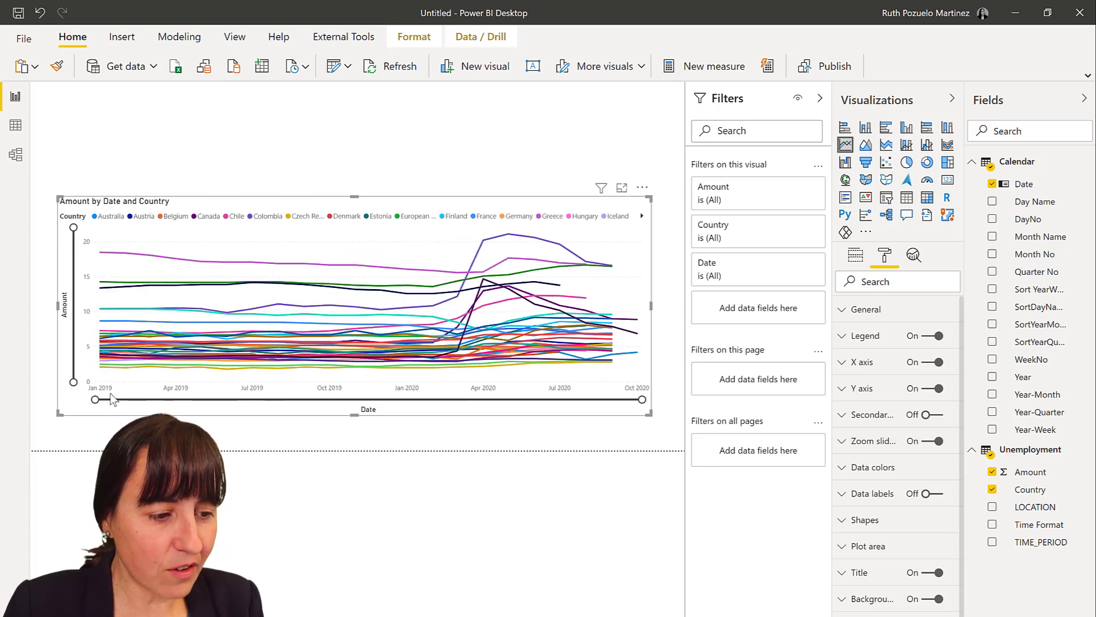
Open the query editor via Transform data and view the OECD unemployment chart in the browser
click(335, 67)
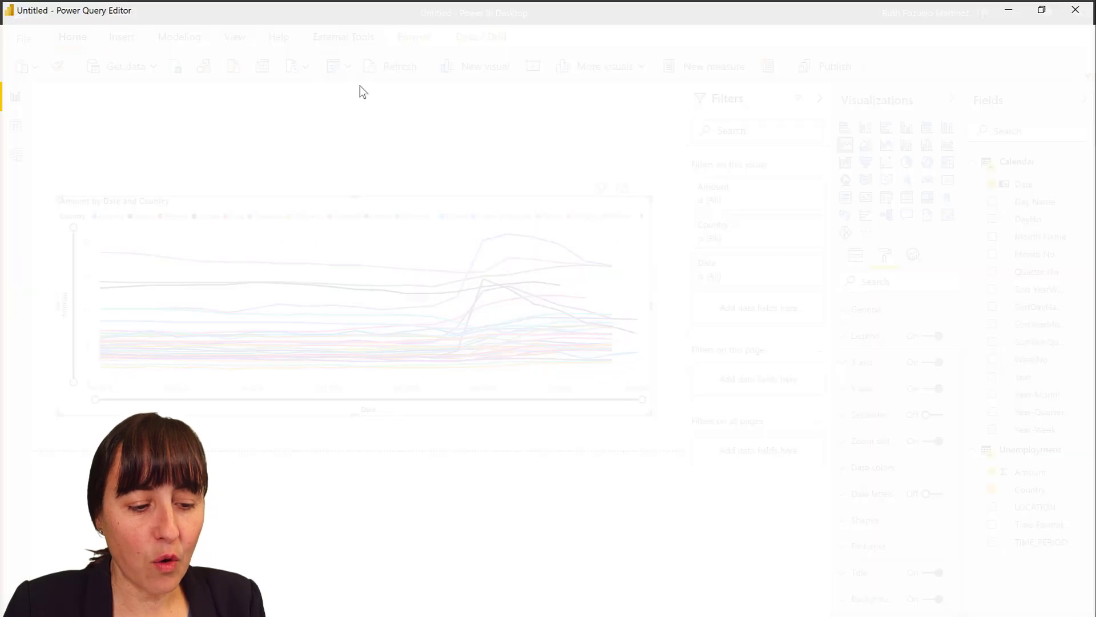
key(alt+Tab)
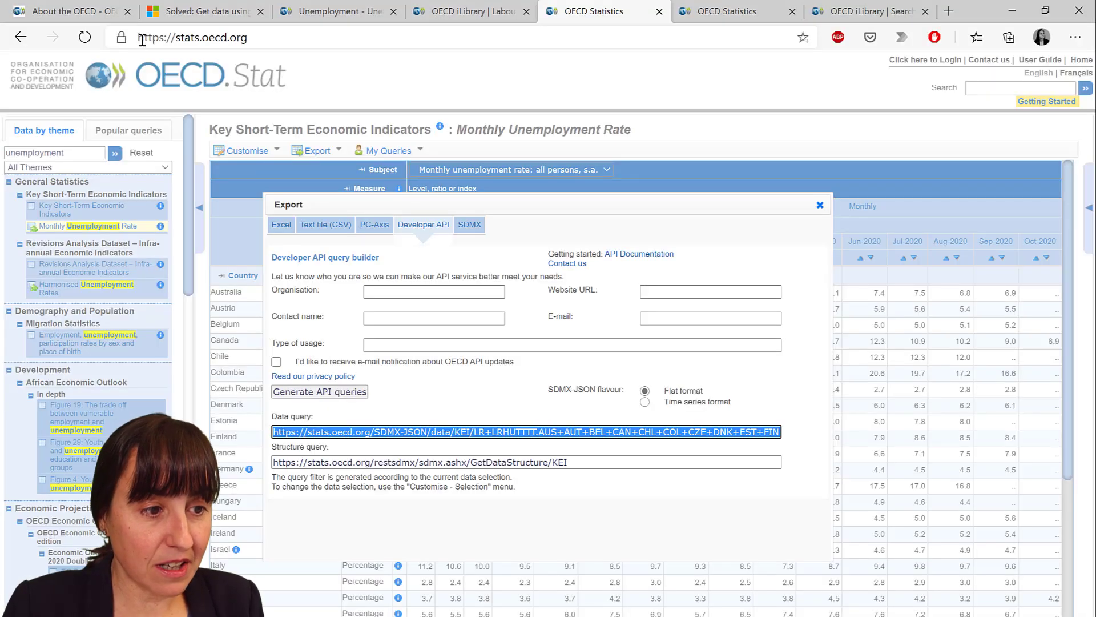
click(315, 13)
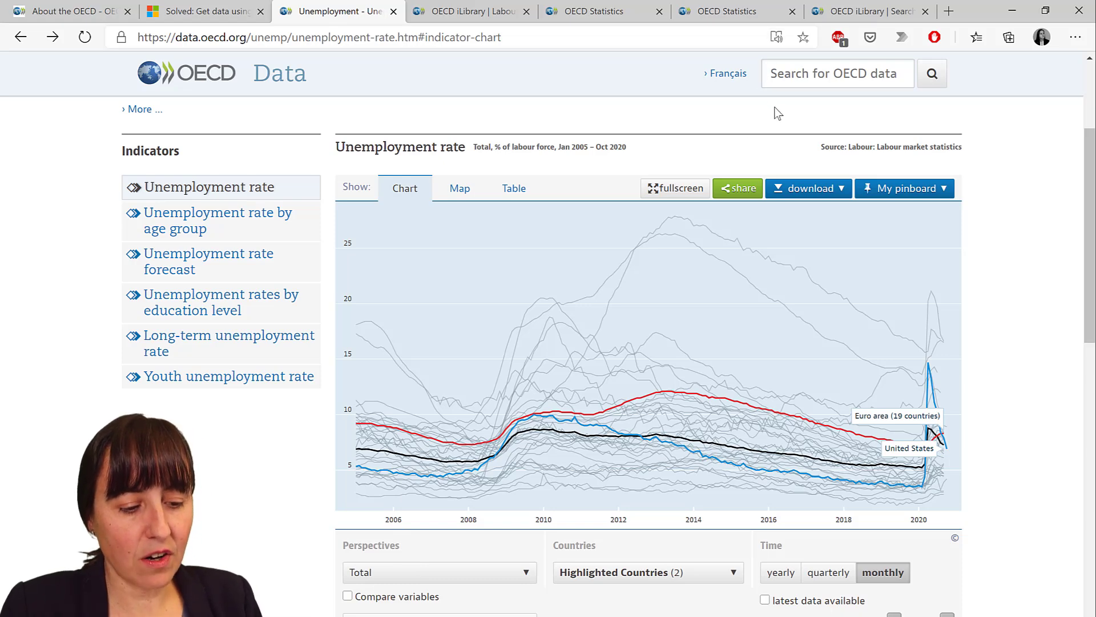
Change the Unemployment query's Source URL start year to 2006
click(394, 599)
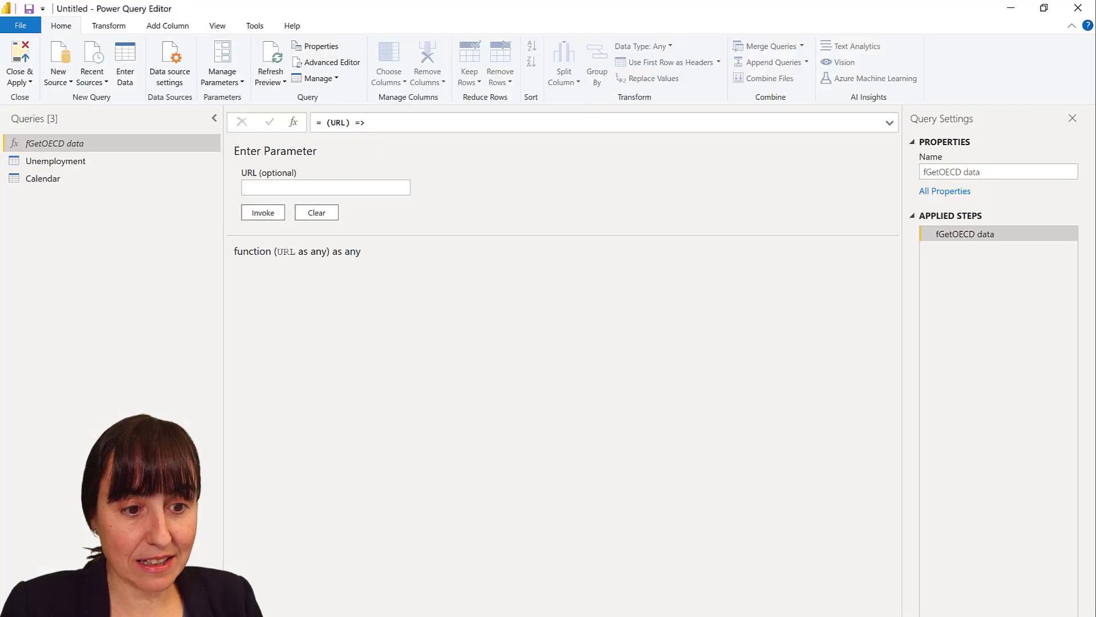
click(90, 162)
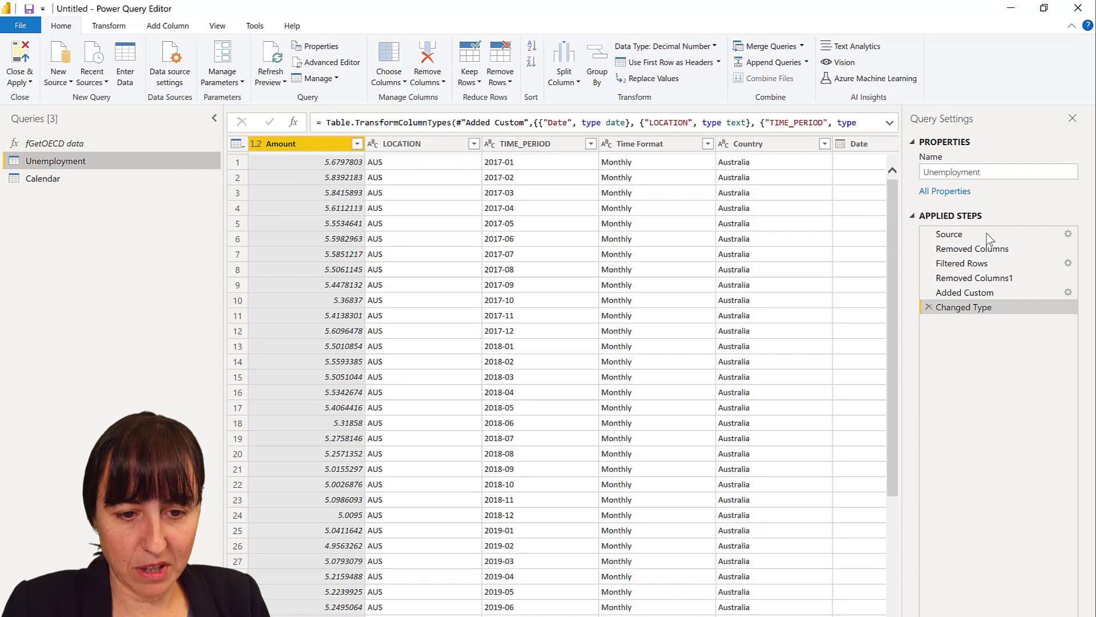
click(982, 234)
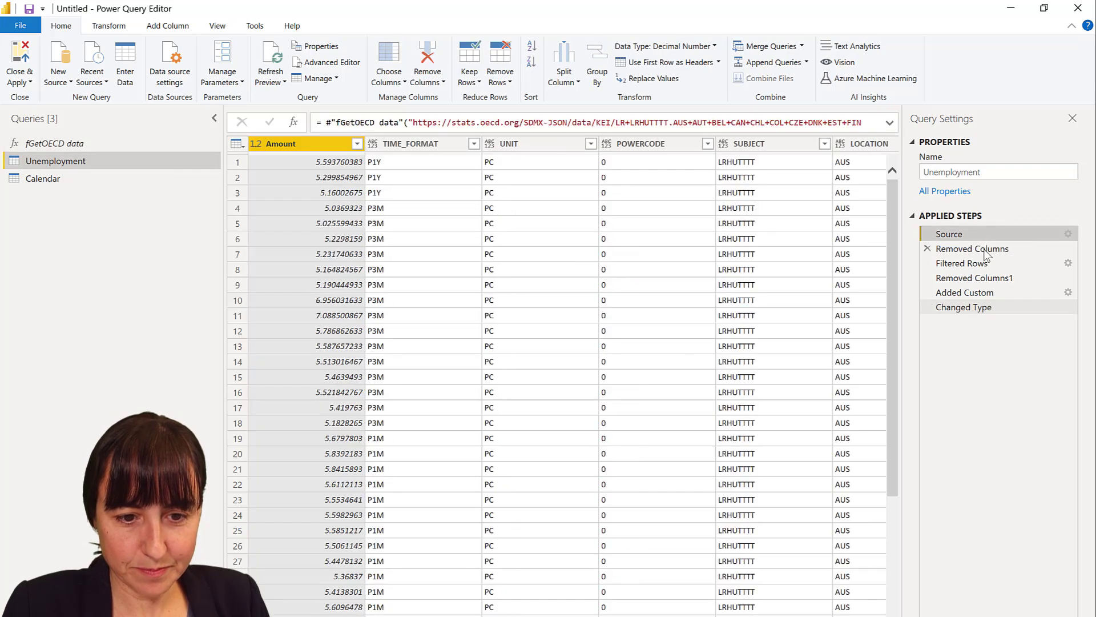
click(889, 123)
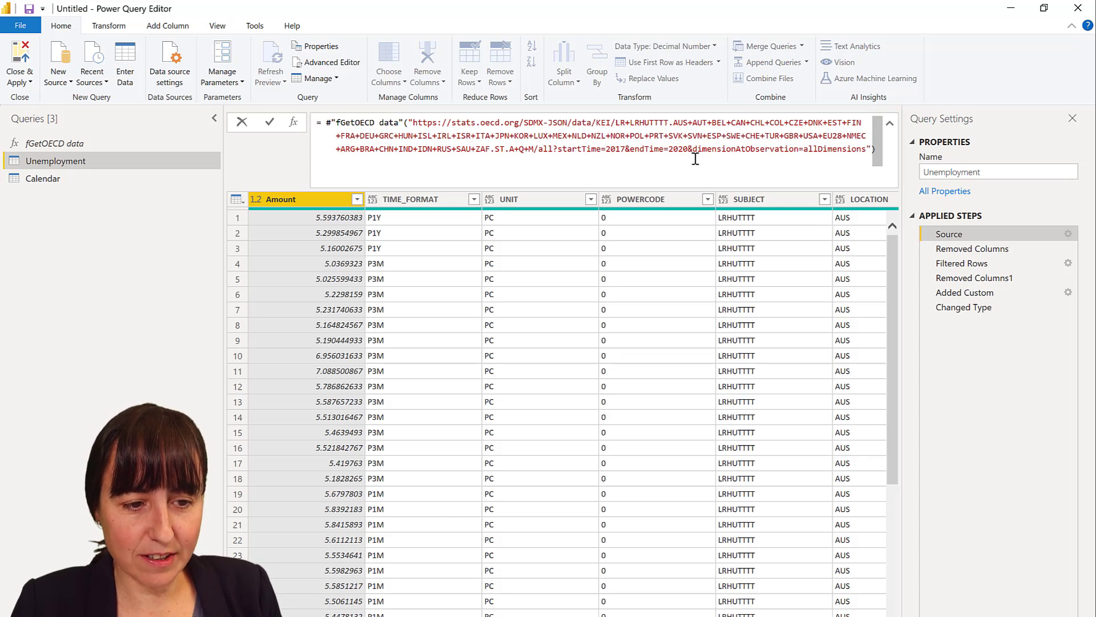
key(BackSpace)
key(BackSpace)
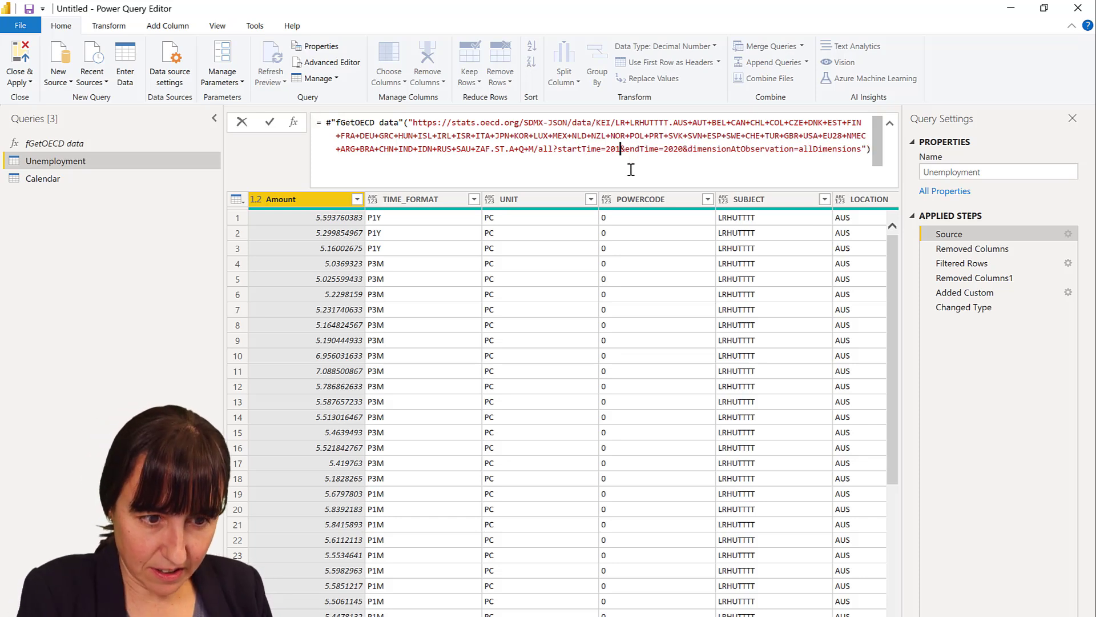
text(06)
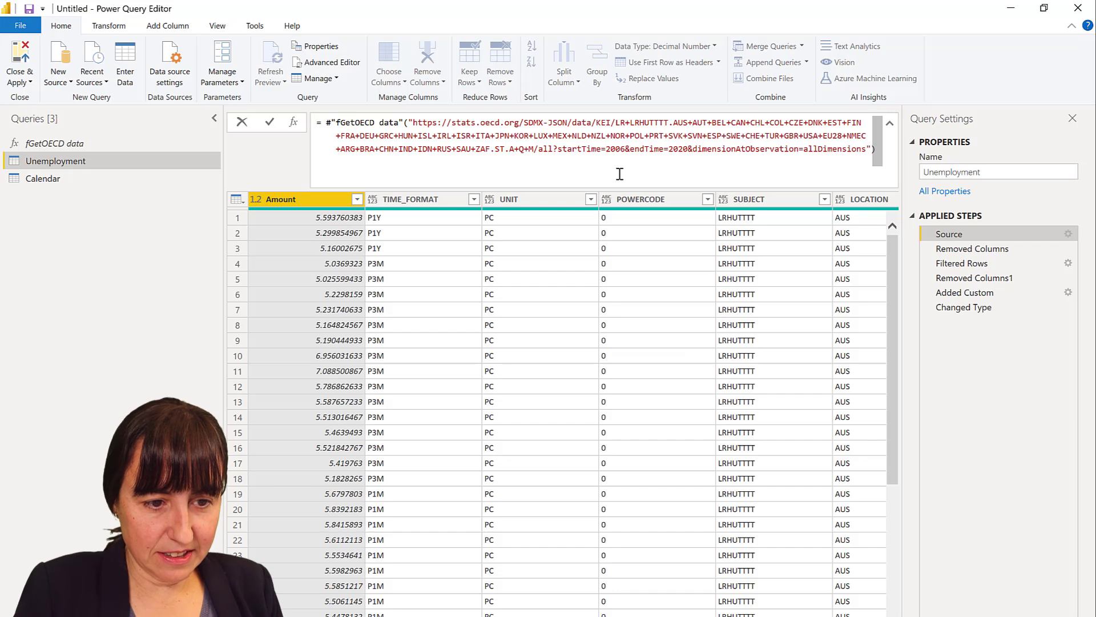
key(Return)
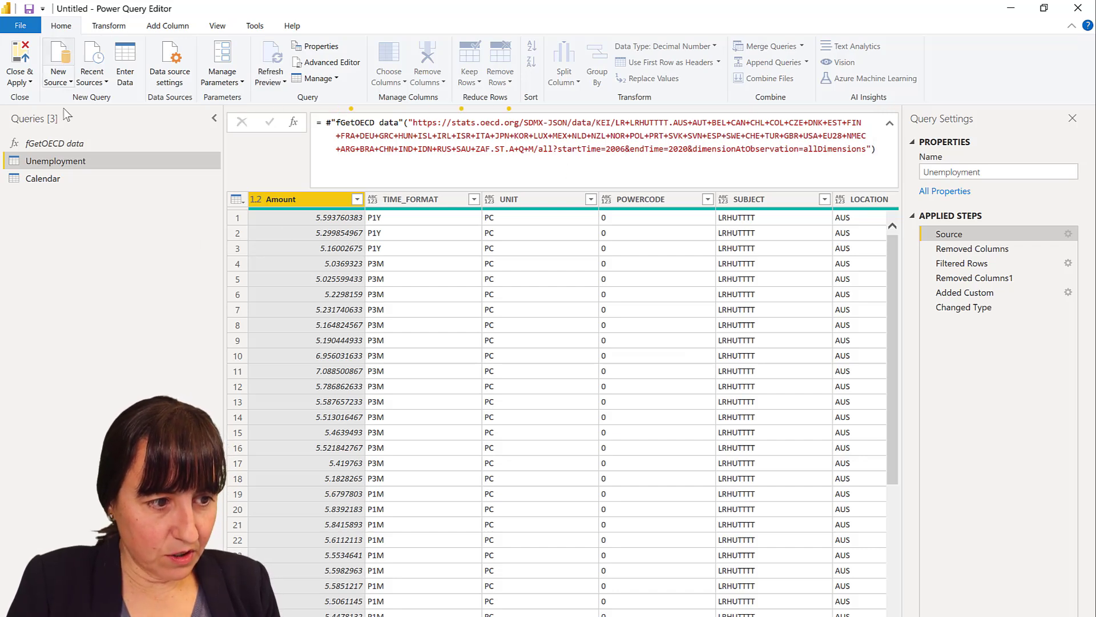
Change the Calendar query's #date start year from 2019 to 2006
click(53, 178)
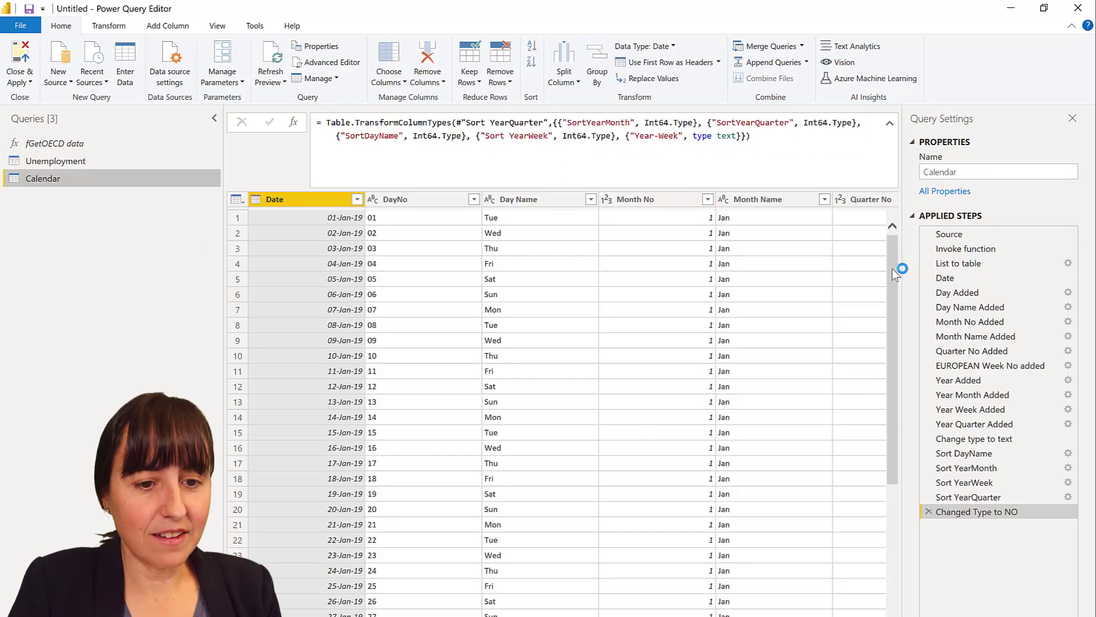
click(953, 251)
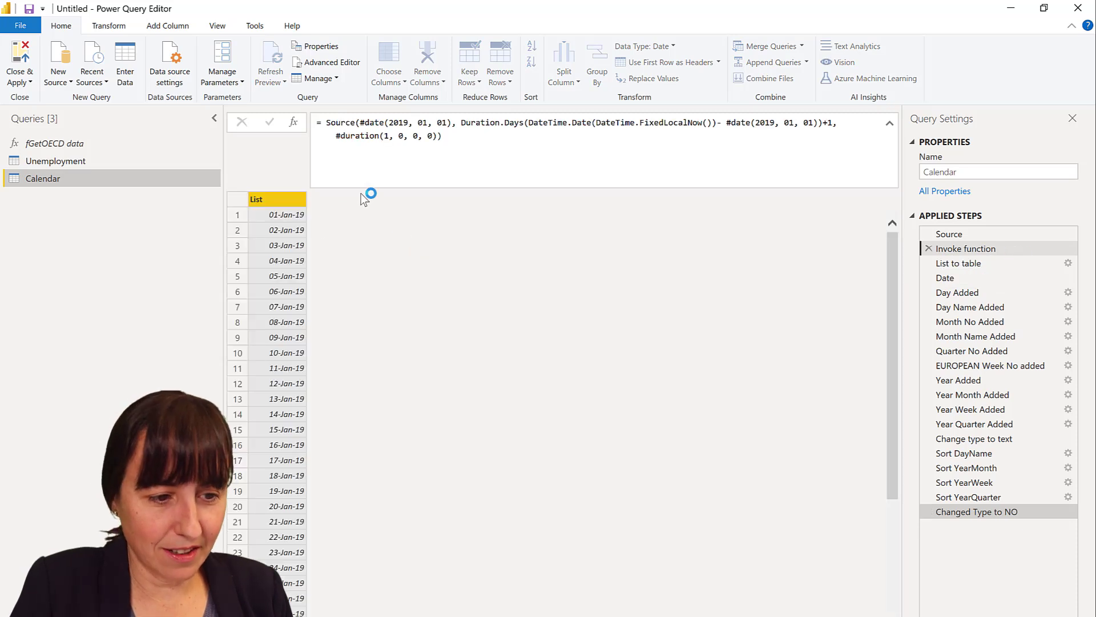
drag(402, 123, 410, 143)
key(Left)
key(Left)
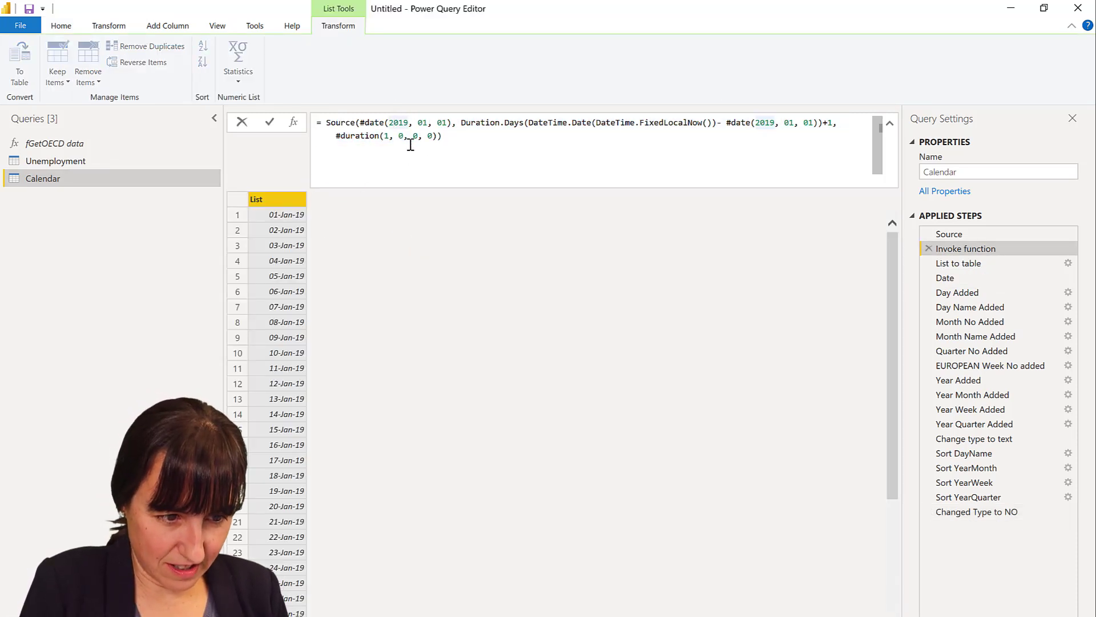
key(Delete)
key(Delete)
key(Delete)
text(006)
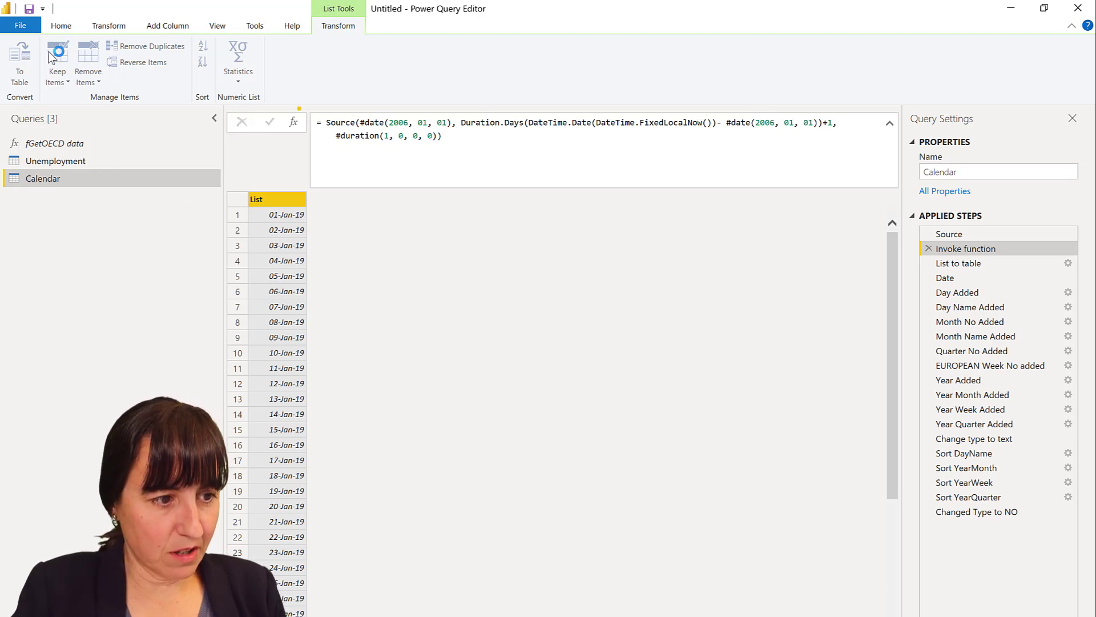
click(62, 26)
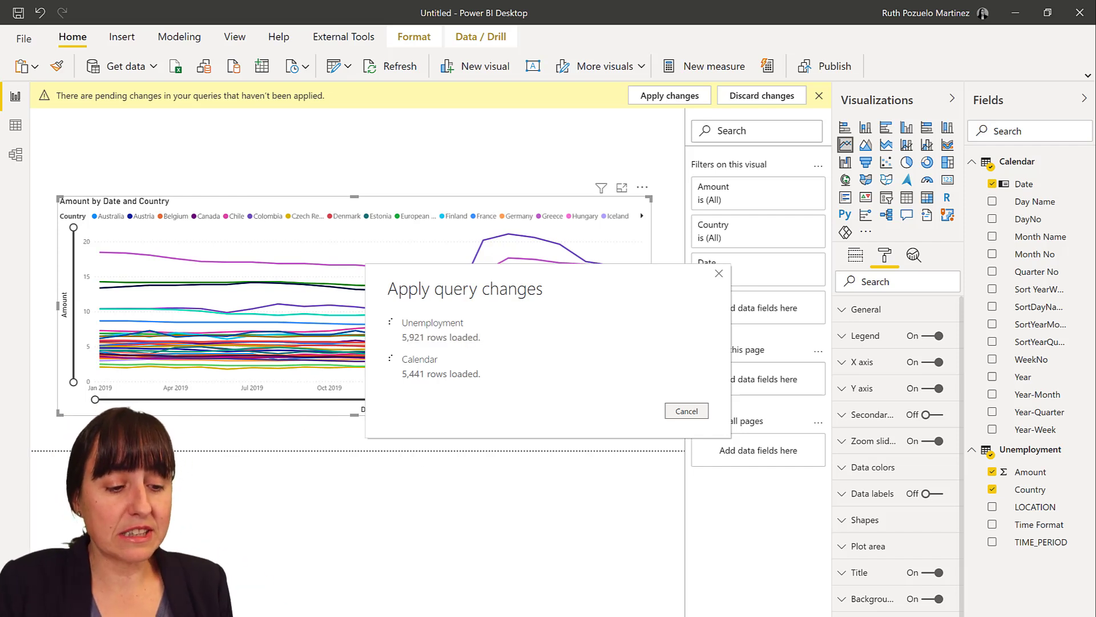
After the reload (5,921 Unemployment, 5,441 Calendar rows), switch to the browser's OECD unemployment chart
key(alt+Tab)
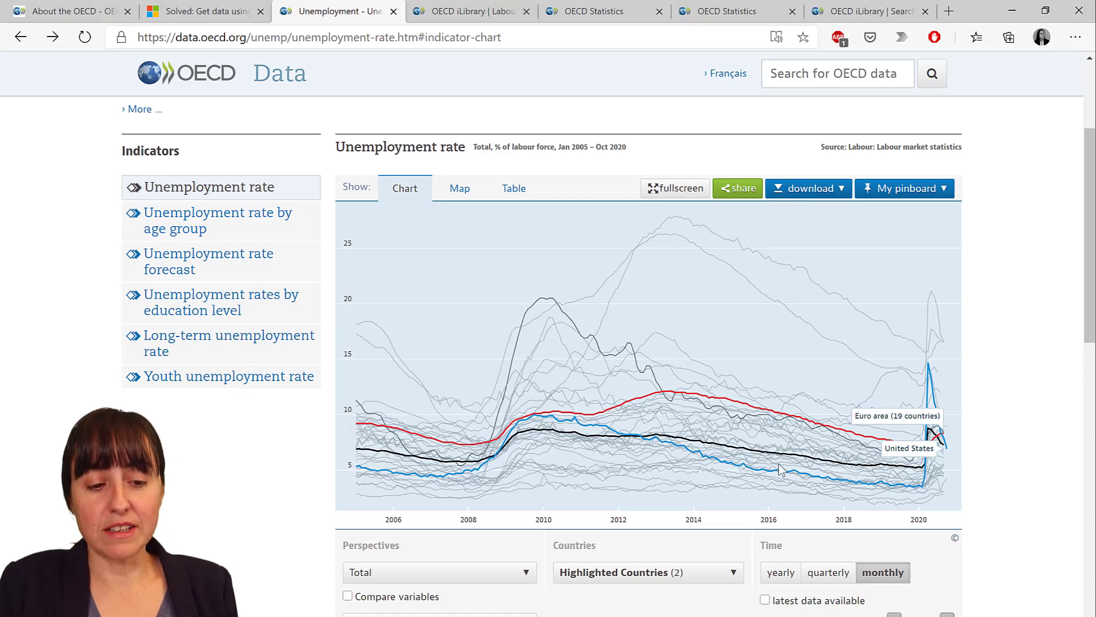
Check the OECD chart's Highlighted Countries list, then return to the 2006–2020 Power BI line chart
key(alt+Tab)
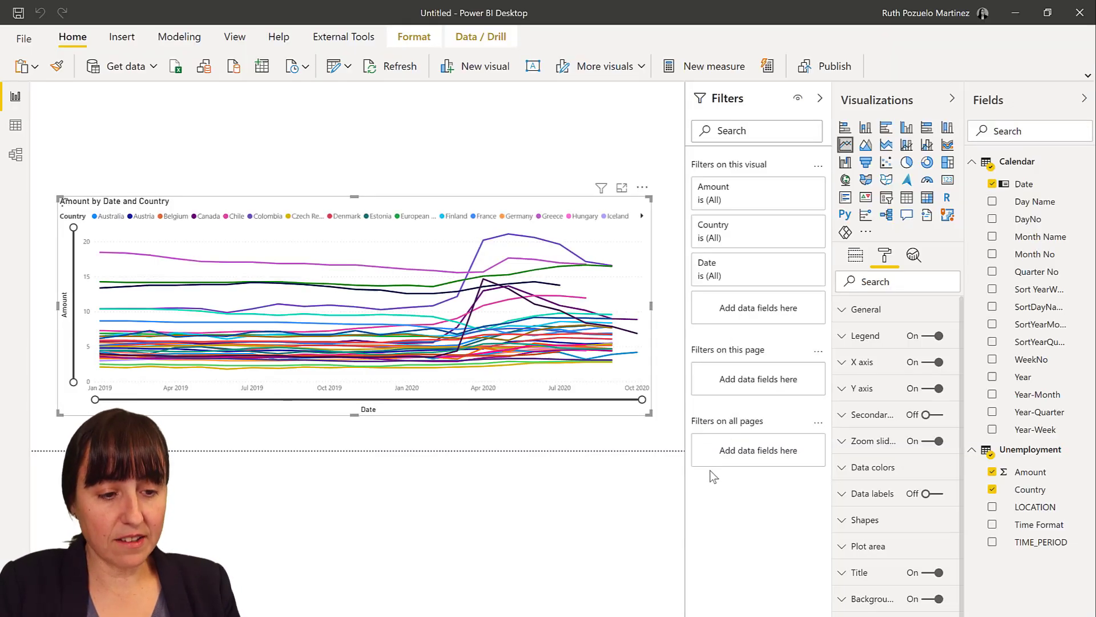
key(alt+Tab)
click(710, 573)
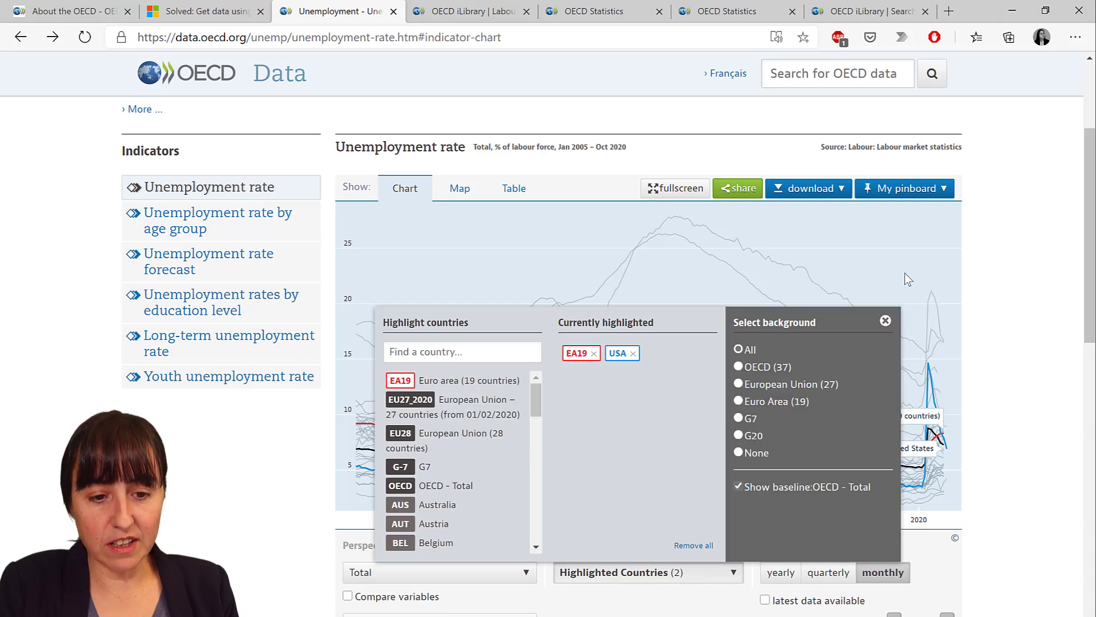
click(885, 320)
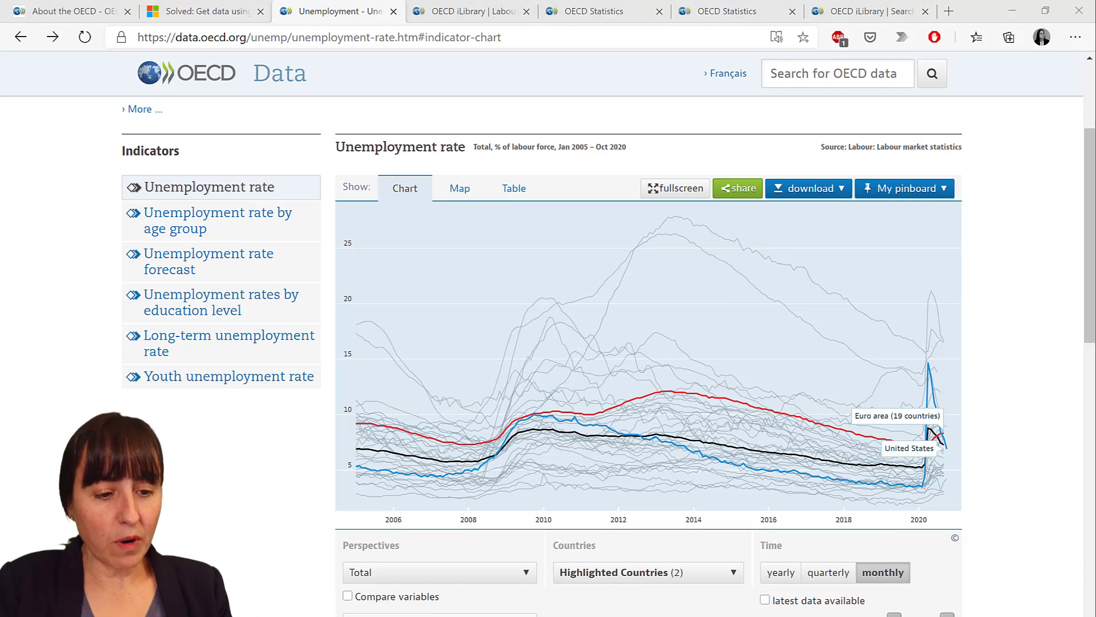
key(alt+Tab)
key(alt+Tab)
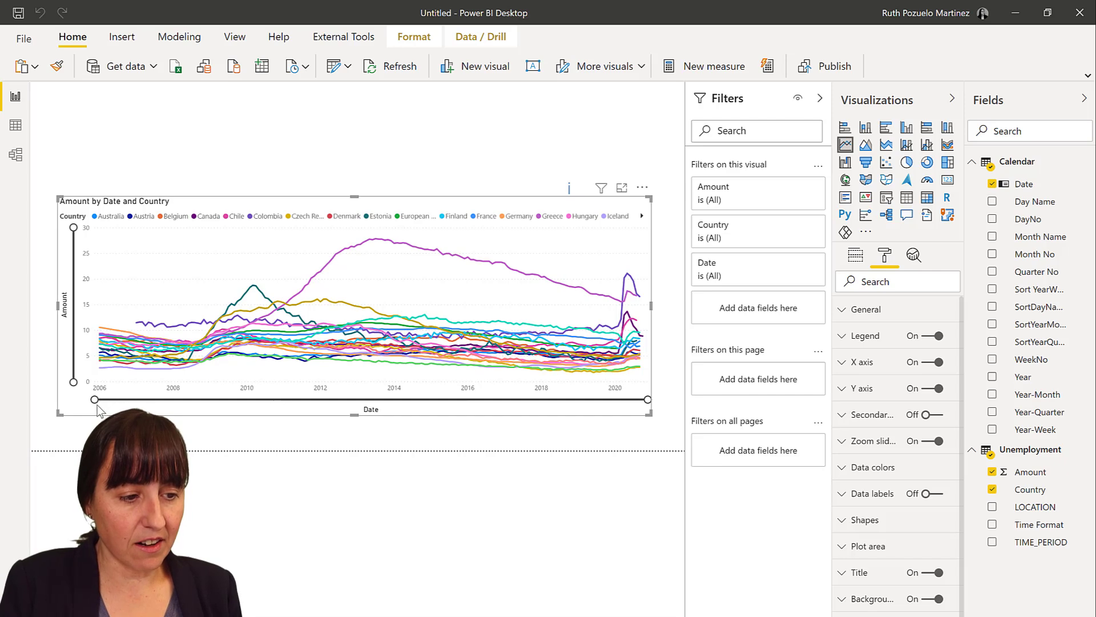
Zoom the line chart's date axis so it starts around 2014 and runs to 2020
click(255, 400)
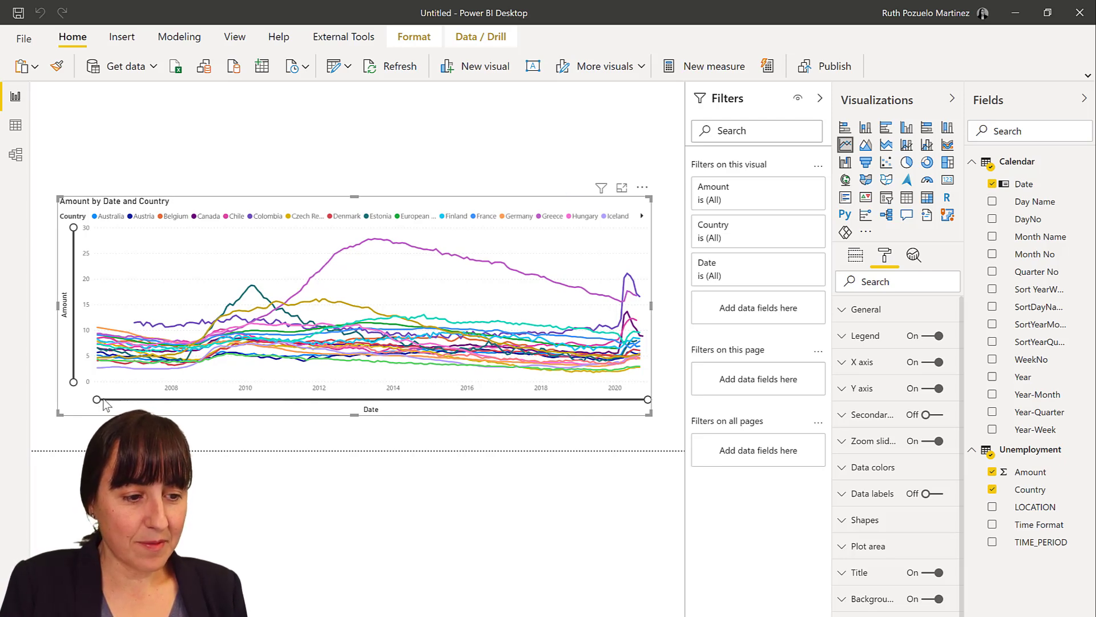
drag(105, 403, 92, 402)
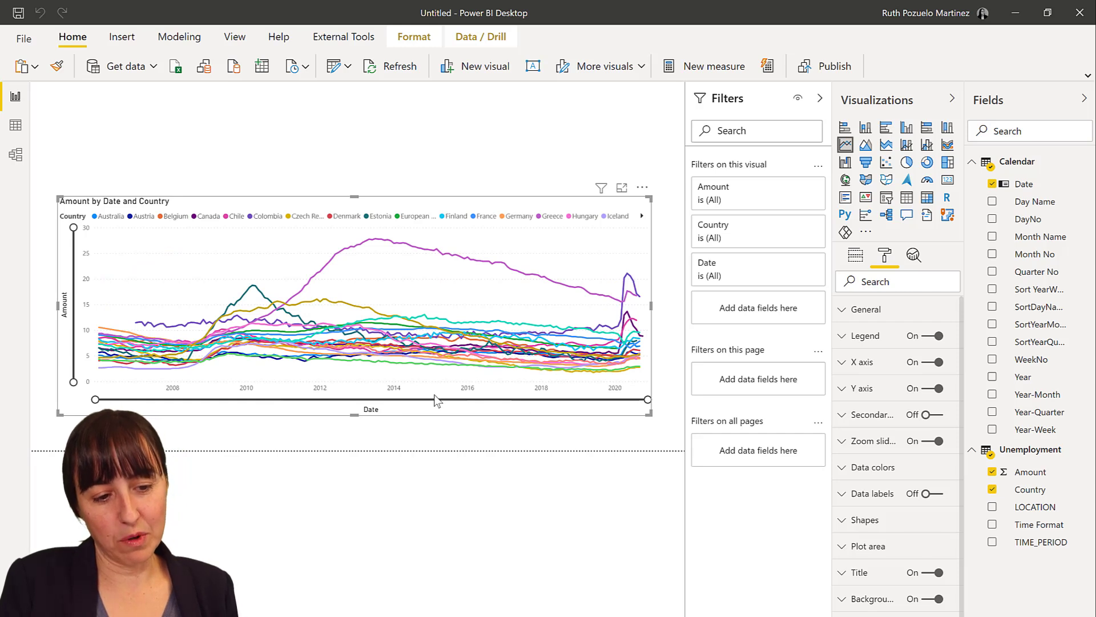
click(100, 402)
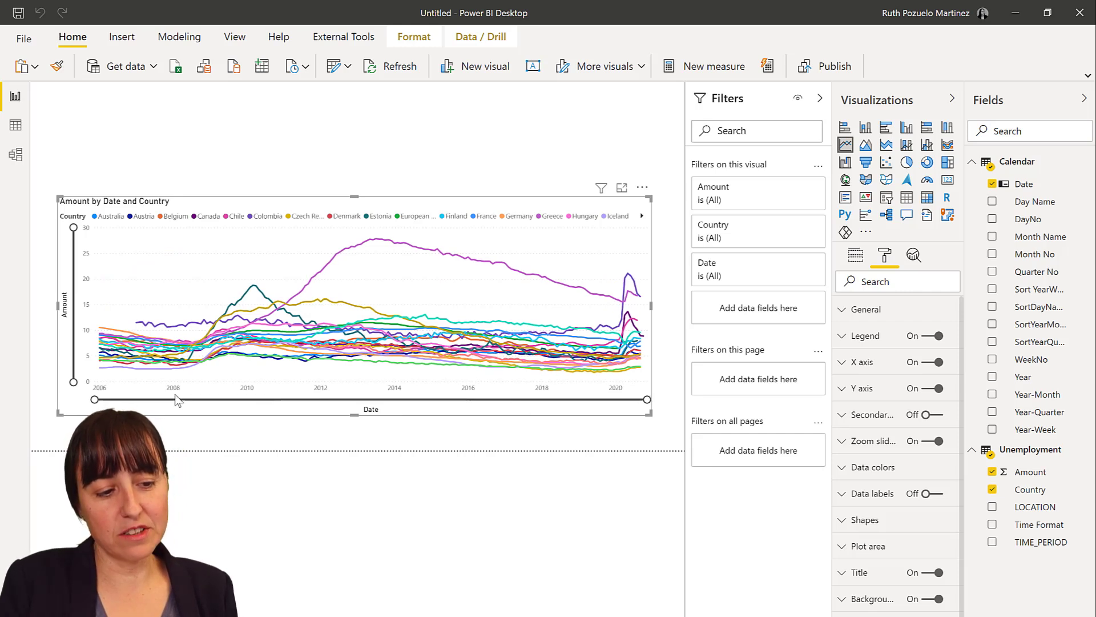
drag(96, 403, 240, 407)
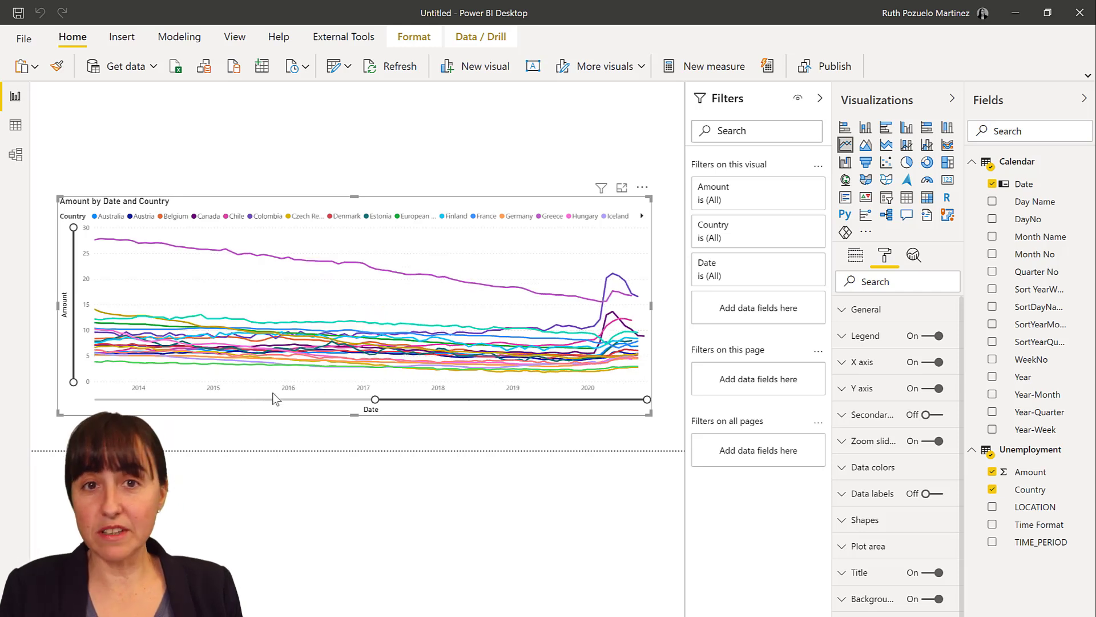